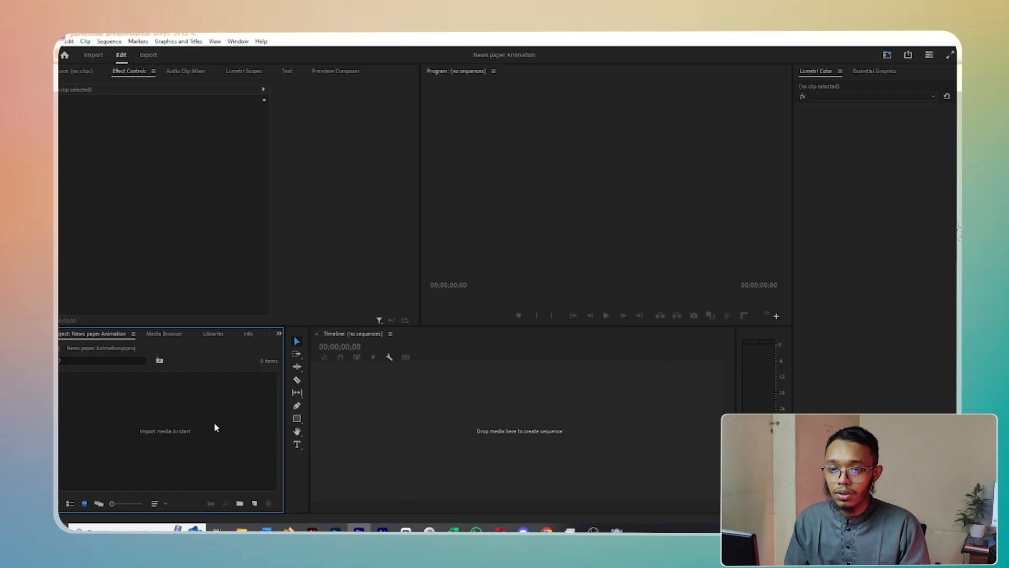
- Import voice.mp3 into a new sequence and play back the start of the narration
double_click(213, 422)
double_click(281, 220)
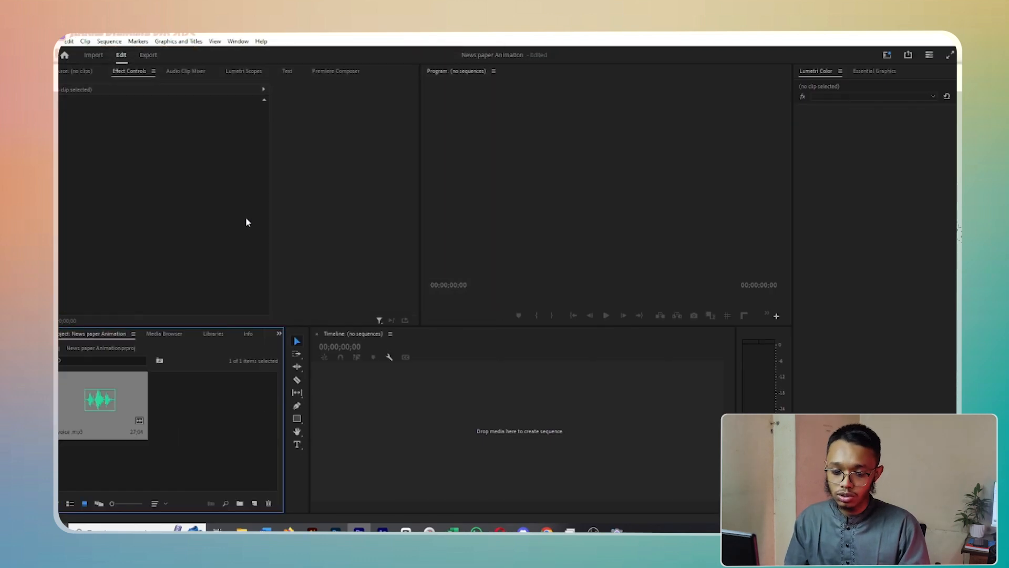
drag(106, 399, 437, 379)
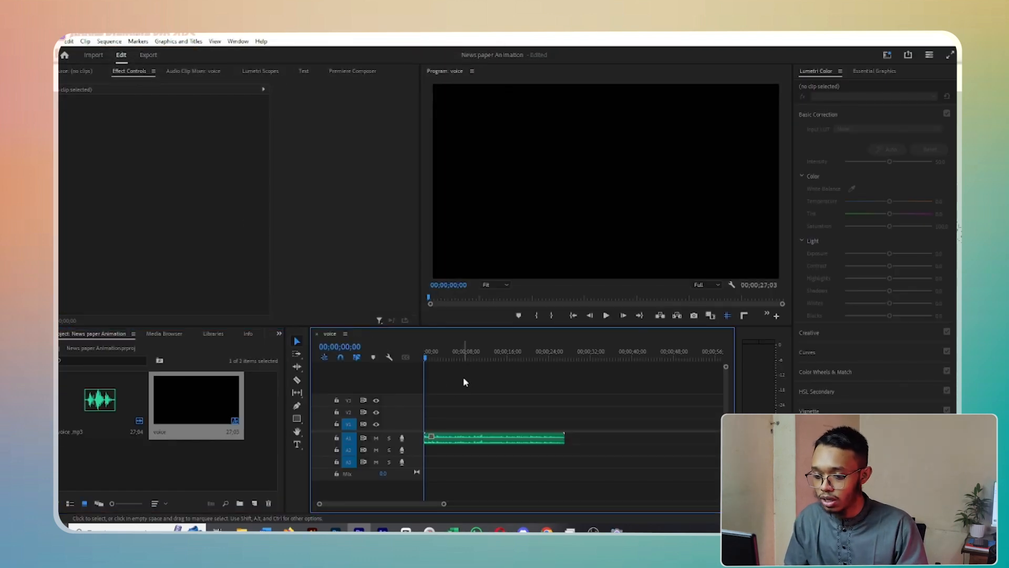
key(space)
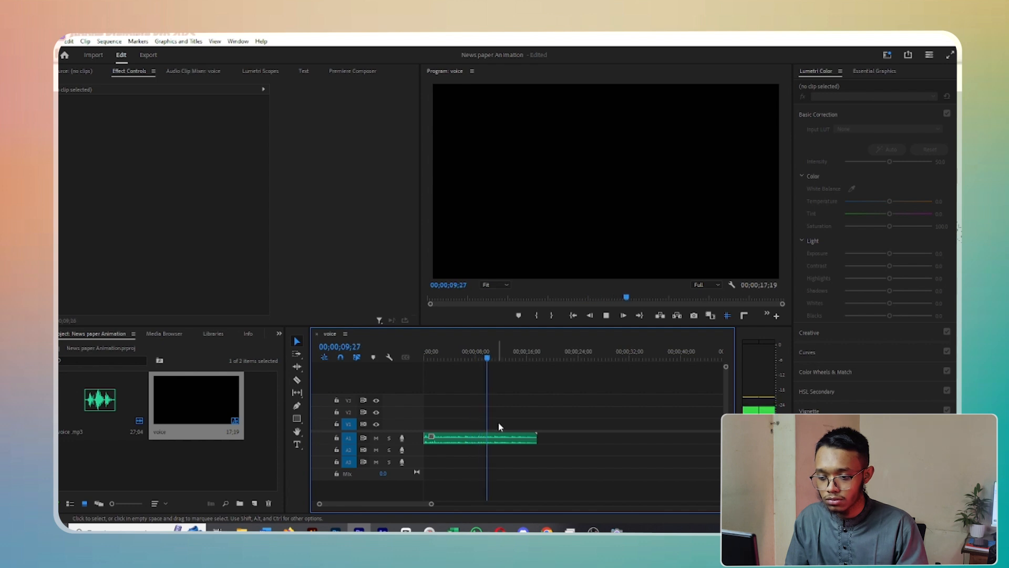
key(space)
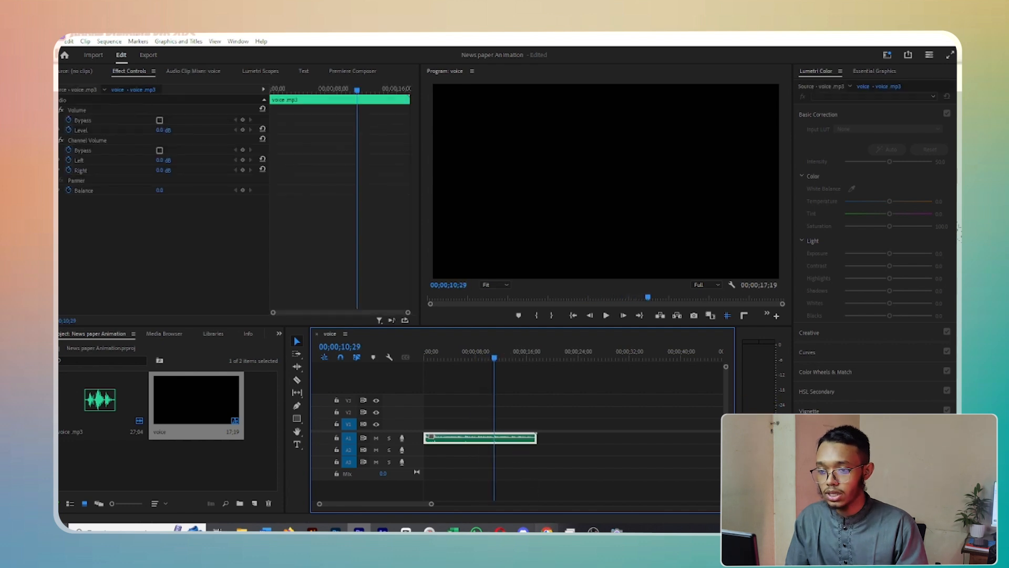
- Switch to Chrome, copy the editorial's headline "Food prices soaring: Provide a respite to limited income people" and select a passage in the article body
click(547, 530)
scroll(337, 300, up, 6)
triple_click(239, 225)
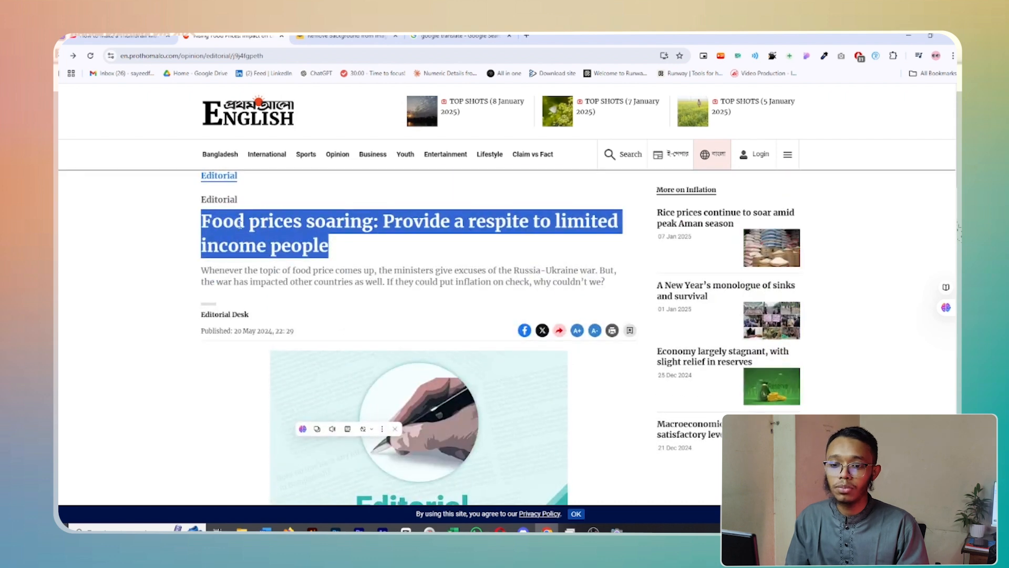
click(210, 223)
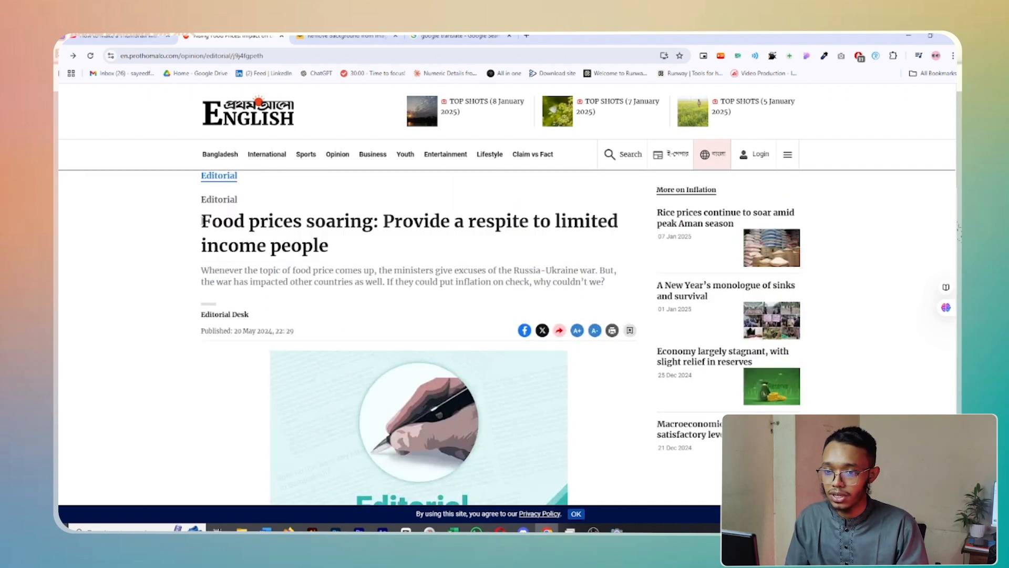
drag(203, 221, 328, 247)
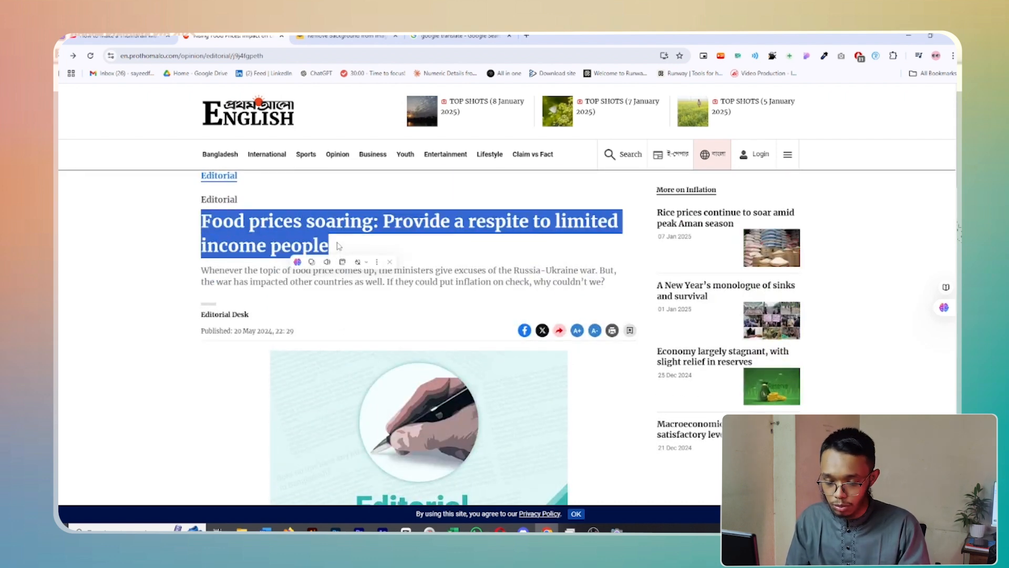
scroll(339, 246, down, 10)
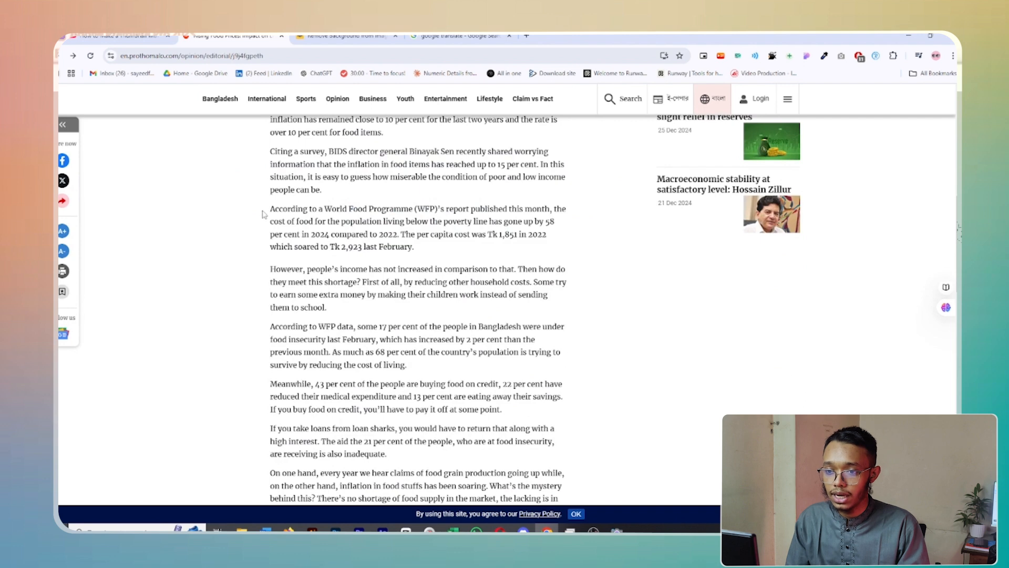
drag(268, 251, 517, 331)
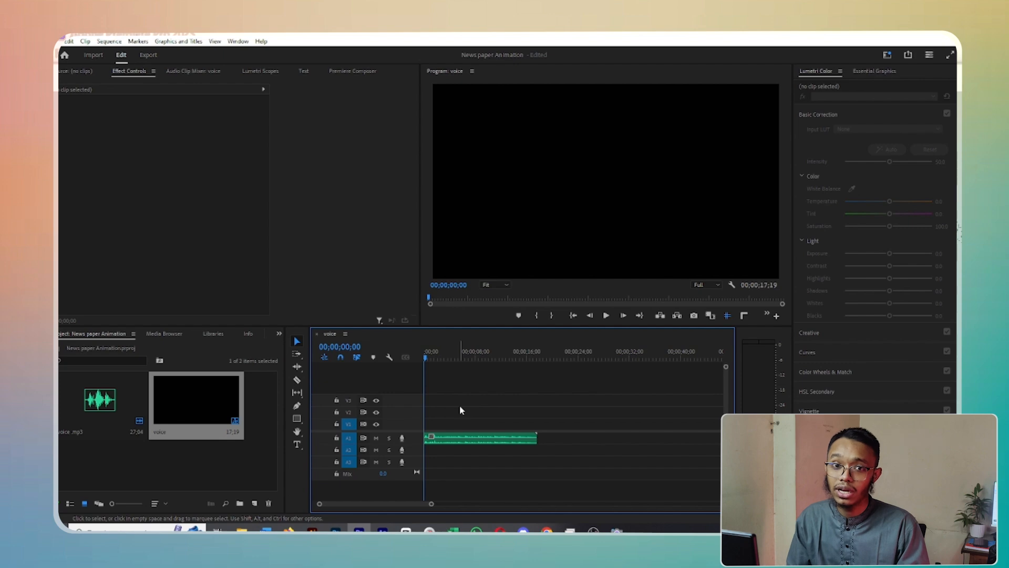
- In Chrome, search Google Images for "bangladeshi poor people" and save the International Mission Board photo of children on train tracks
click(547, 529)
key(ctrl+t)
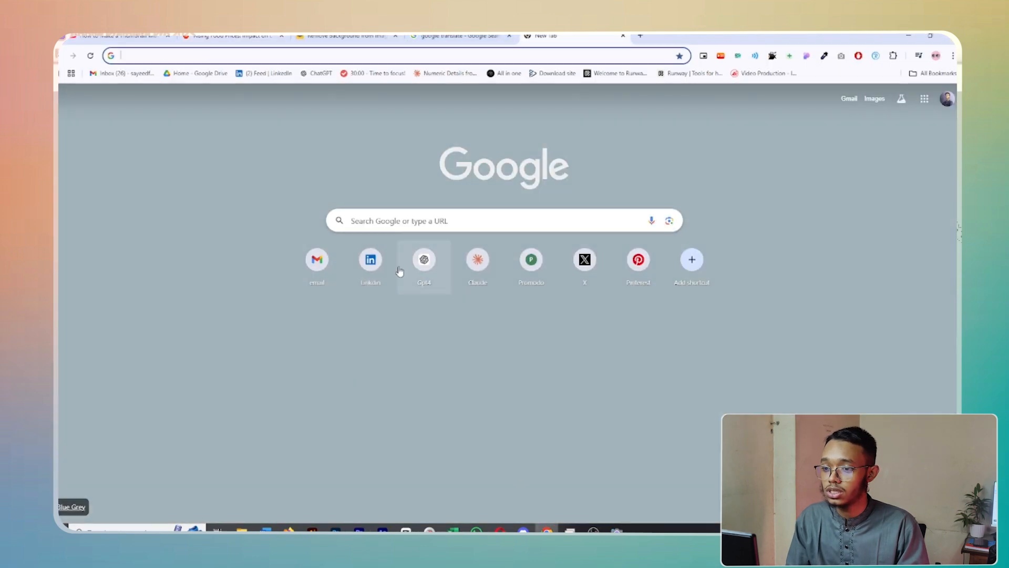
click(395, 210)
text(bangladeshi poor people)
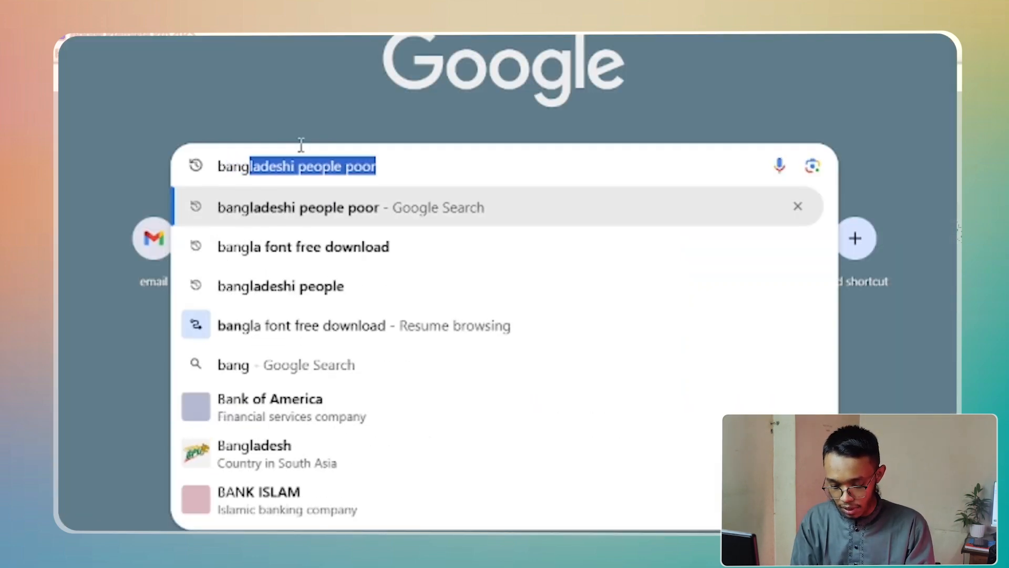
key(Return)
click(184, 137)
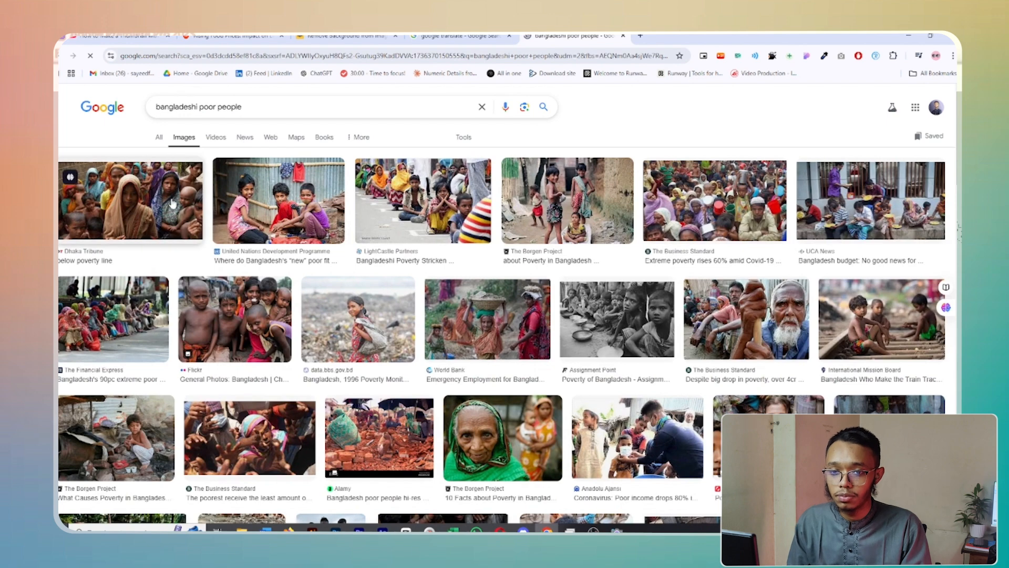
right_click(663, 194)
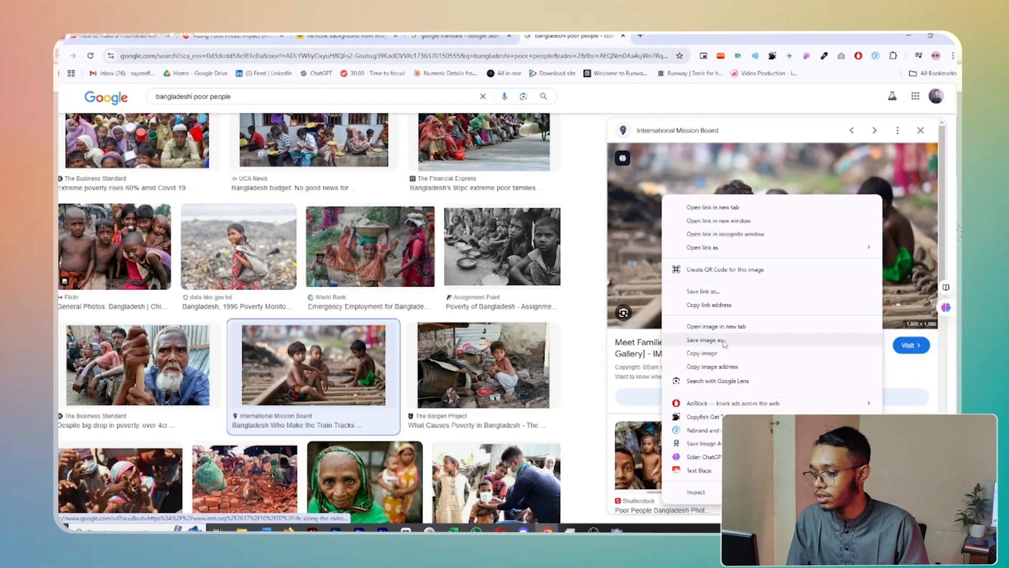
click(705, 340)
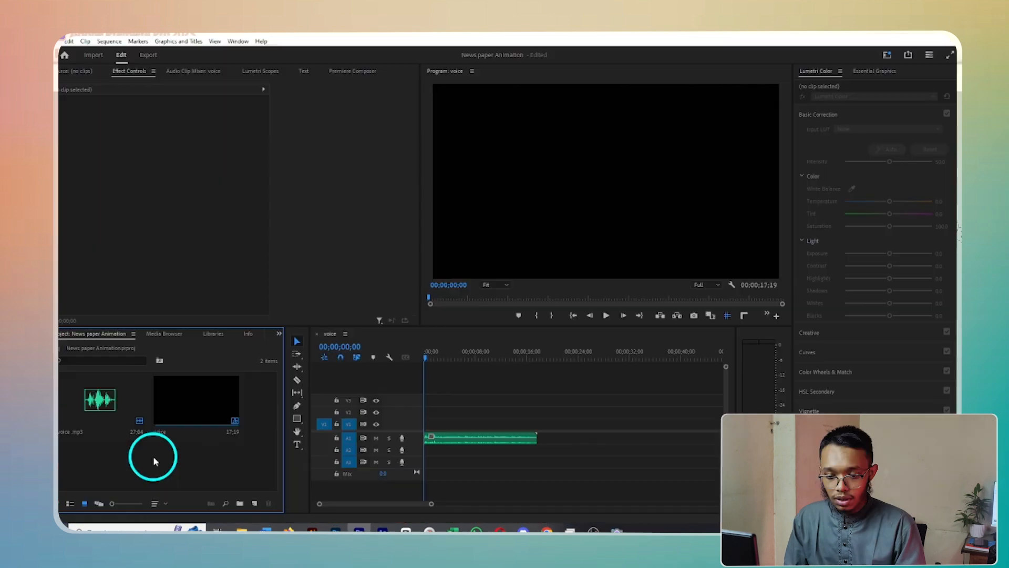
- Switch to Premiere Pro, import LifeOntheRailsKids.jpg and place it on V1 over the full length of the narration
double_click(151, 457)
double_click(276, 133)
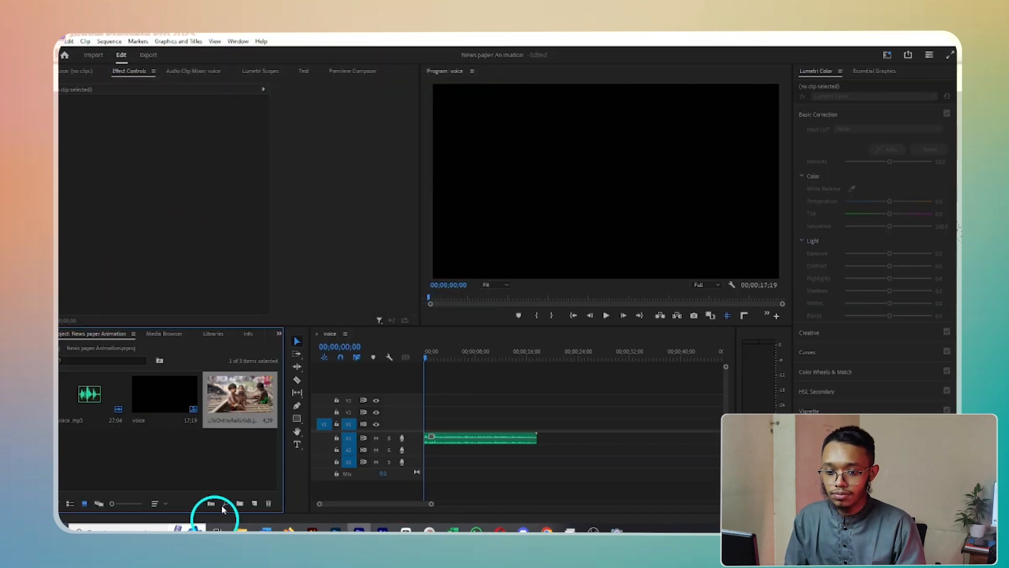
drag(240, 394, 429, 423)
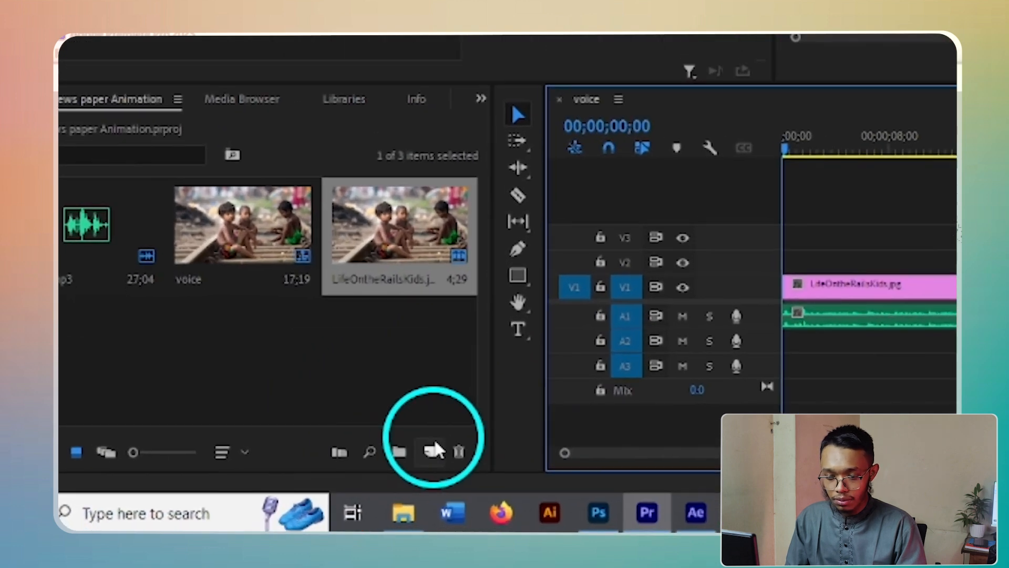
- Create a black 1920 × 1080 color matte and lay it on V2 over the full length of the photo clip
click(430, 452)
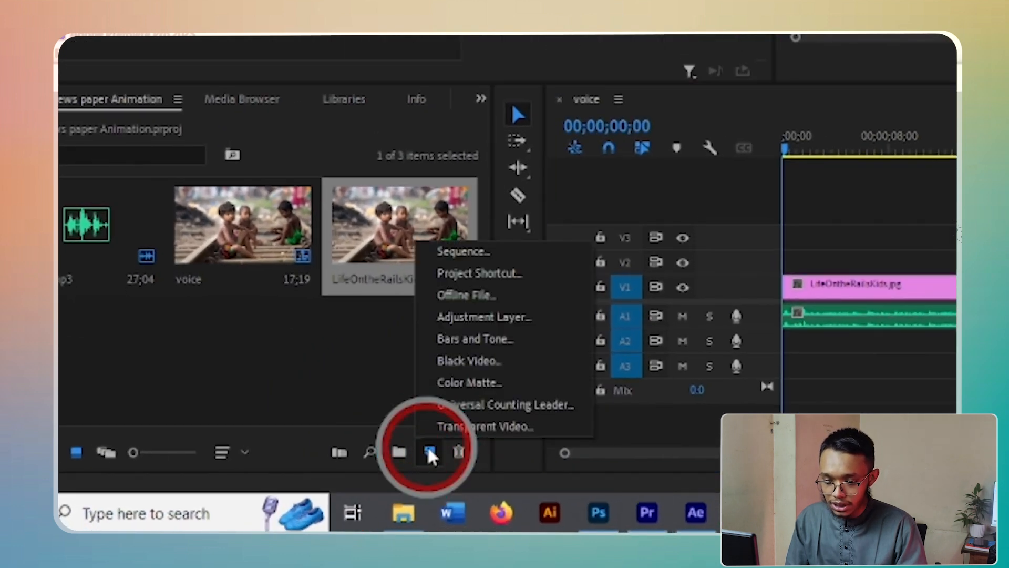
click(469, 378)
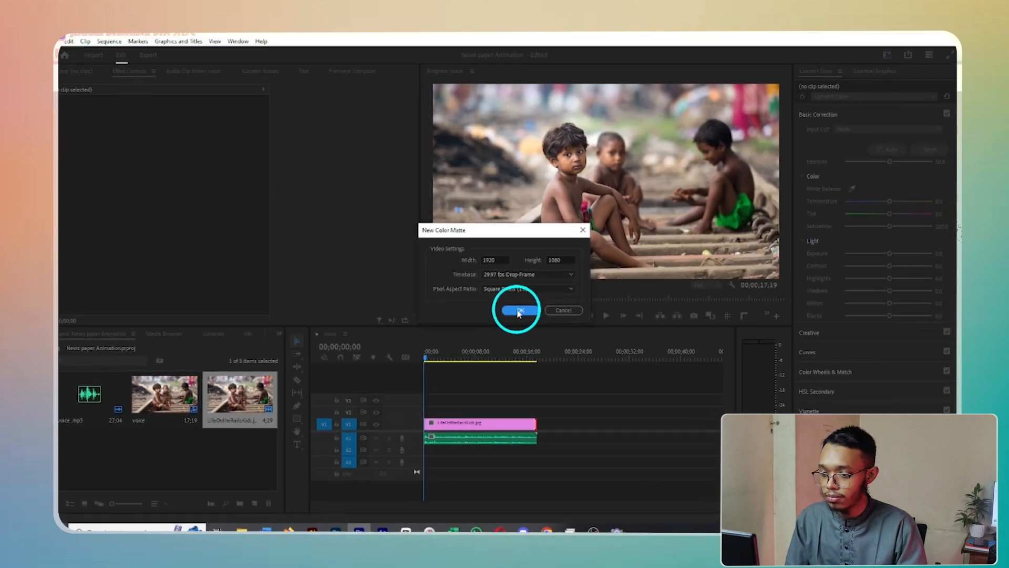
click(772, 168)
click(598, 212)
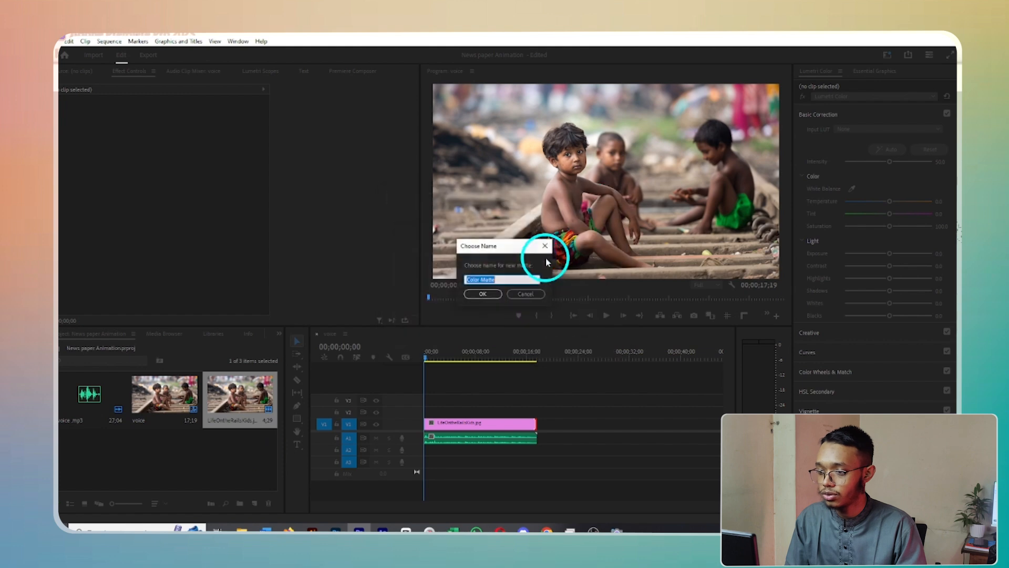
click(484, 293)
key(ctrl+z)
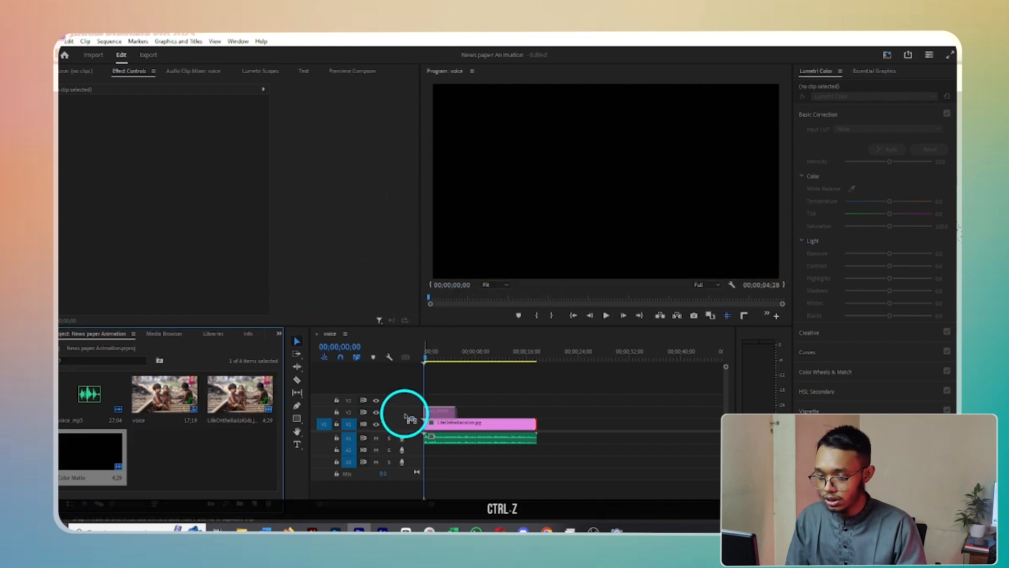
drag(458, 412, 535, 412)
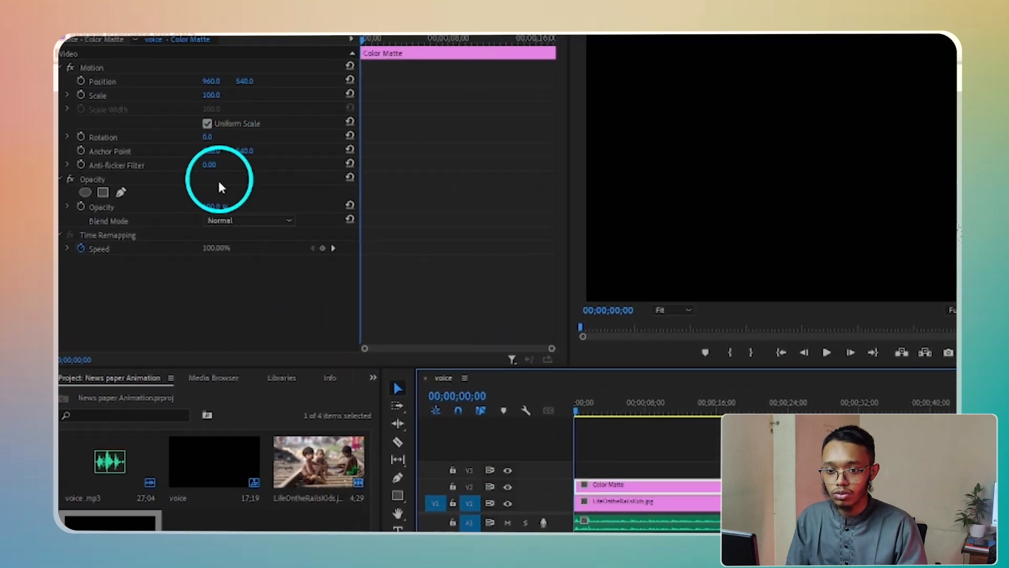
- Set the Color Matte clip's opacity to 90%
click(299, 202)
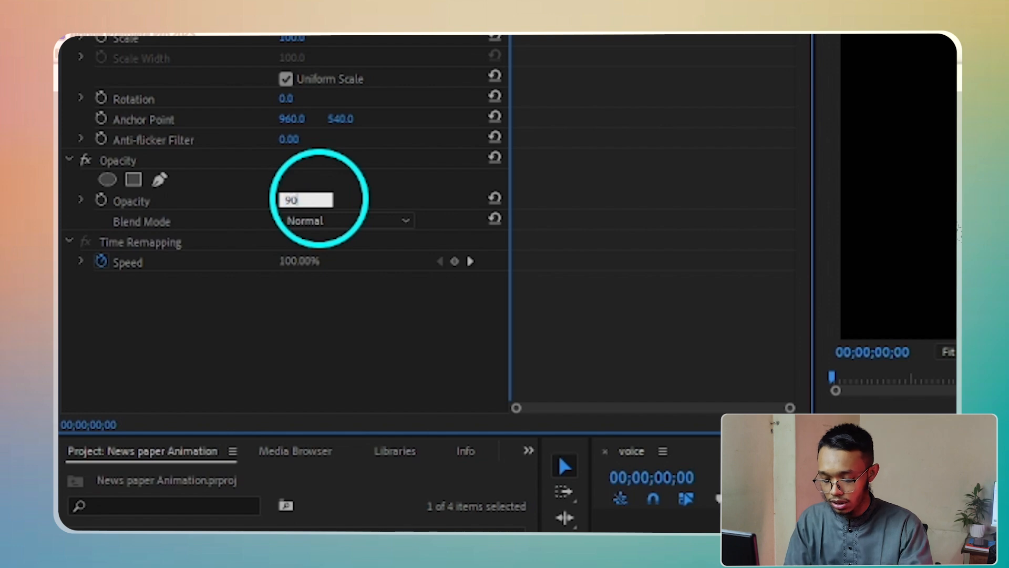
text(90)
key(Return)
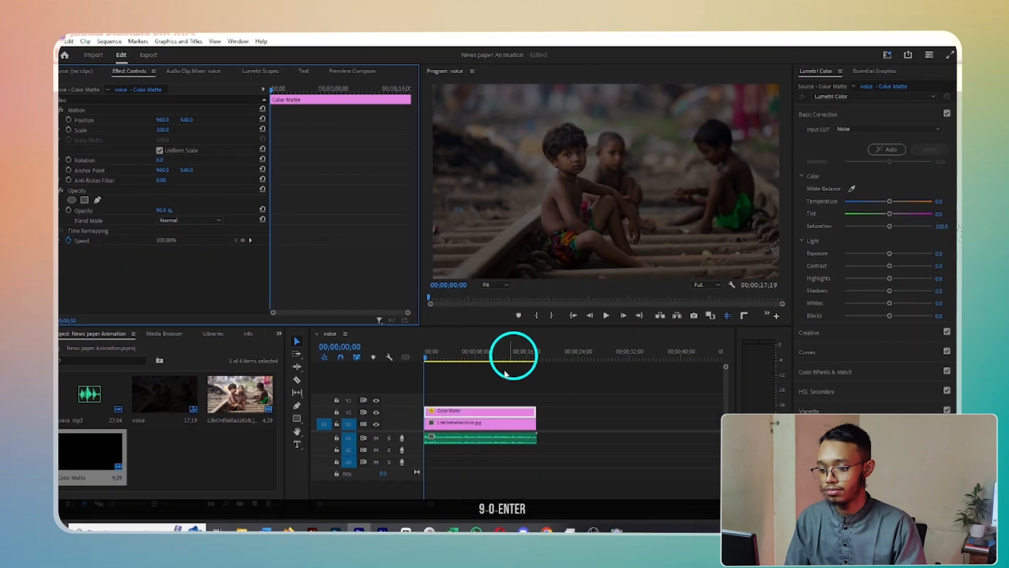
click(505, 370)
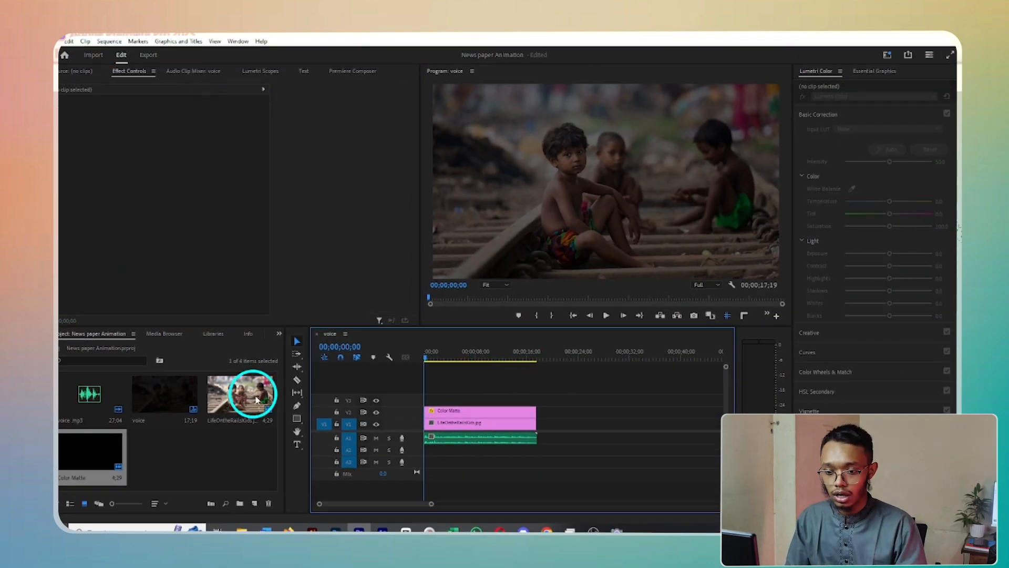
- Apply the Gaussian Blur effect to the photo clip on V1 and set its blurriness to about 28
click(282, 332)
click(318, 390)
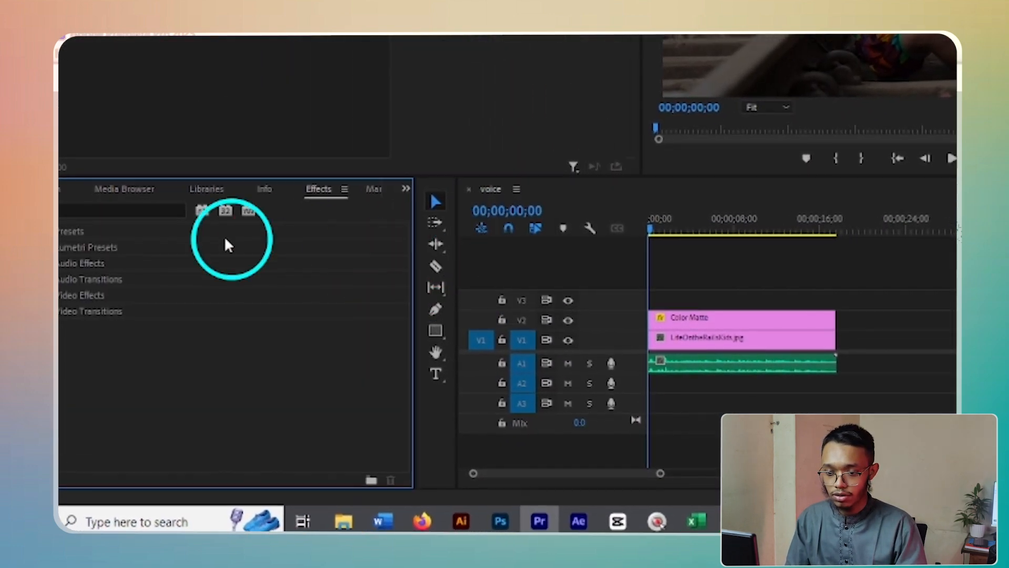
click(103, 208)
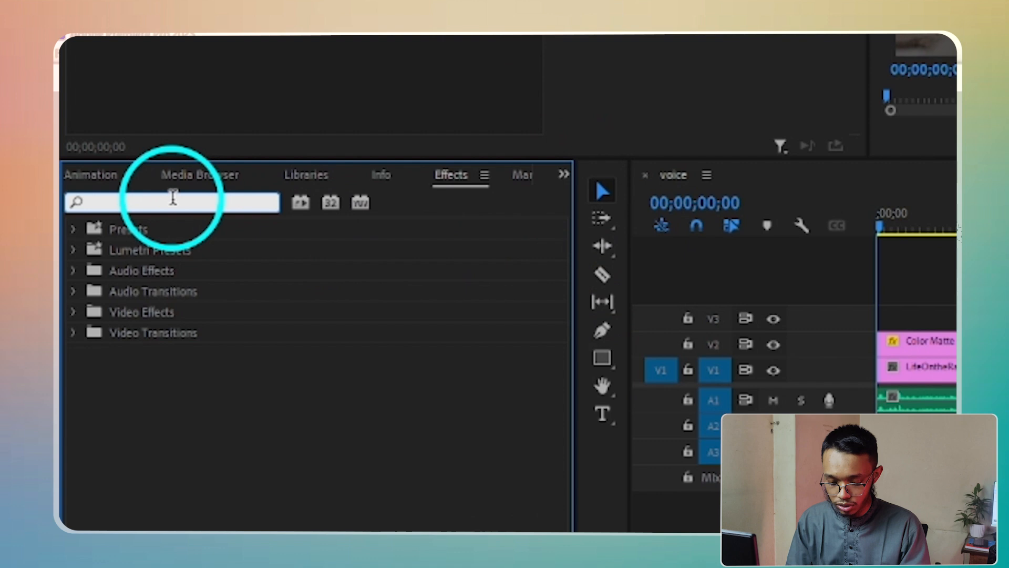
text(bl)
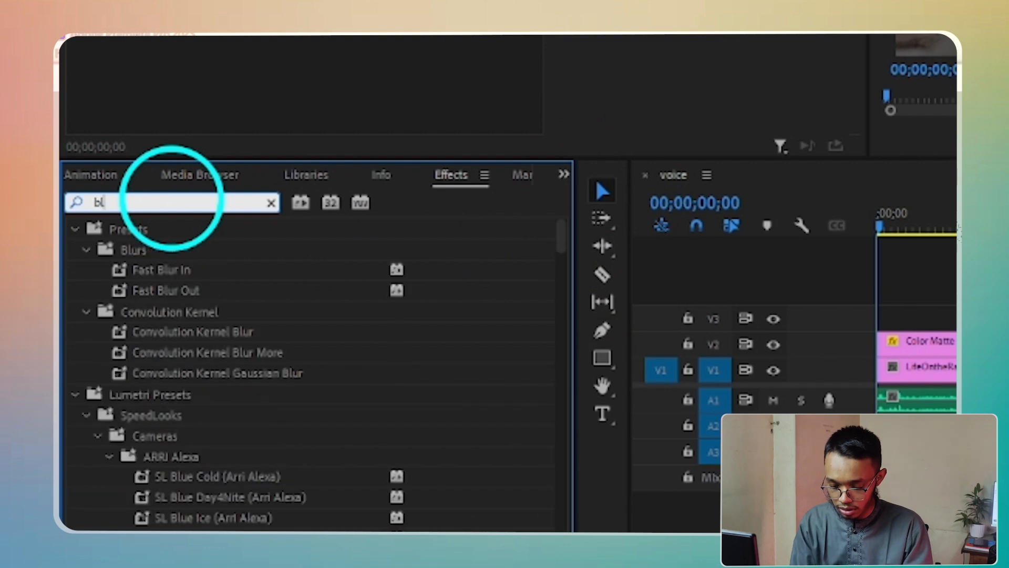
text(ur)
scroll(204, 421, down, 2)
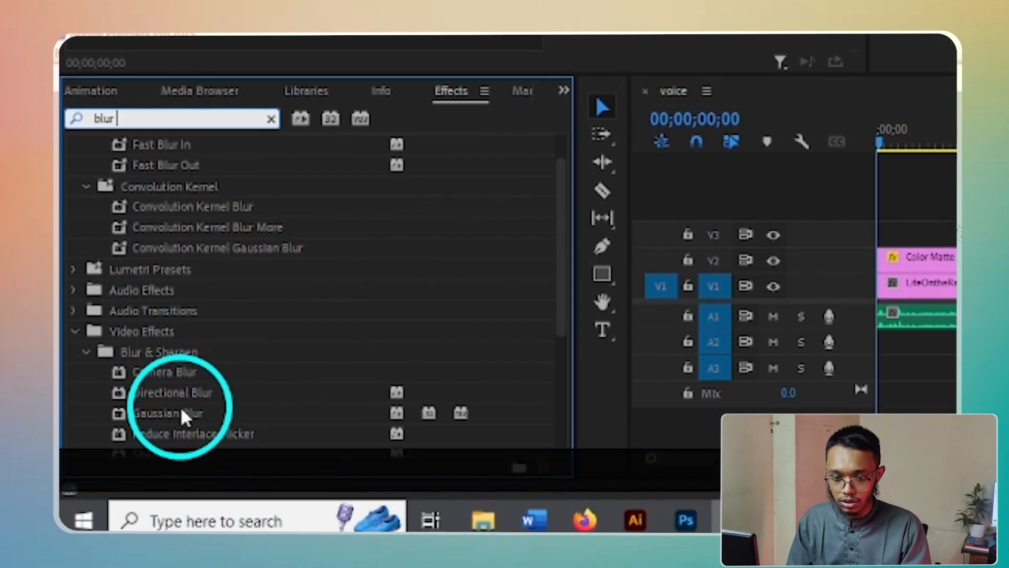
click(178, 407)
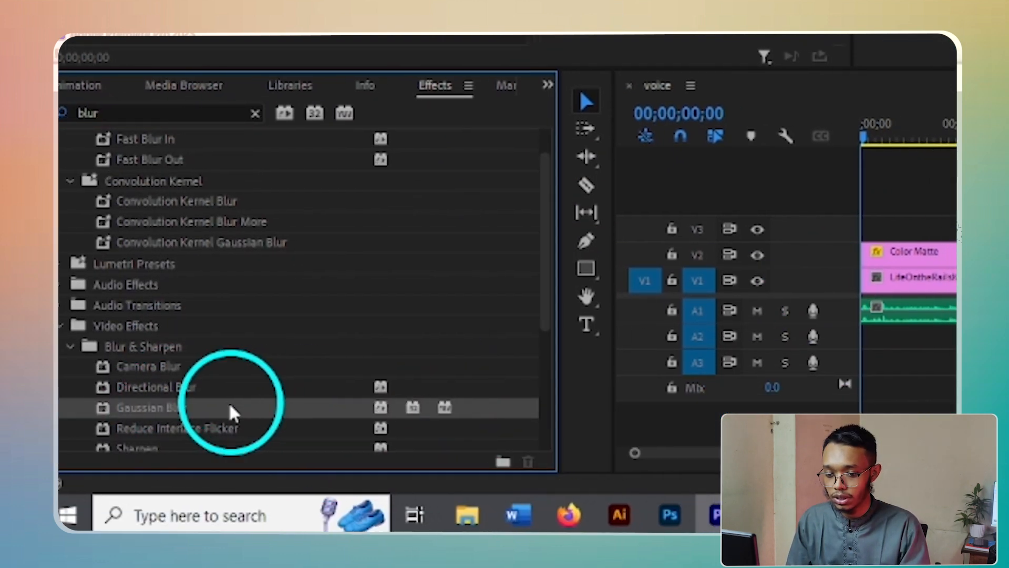
drag(247, 407, 821, 325)
drag(546, 327, 652, 282)
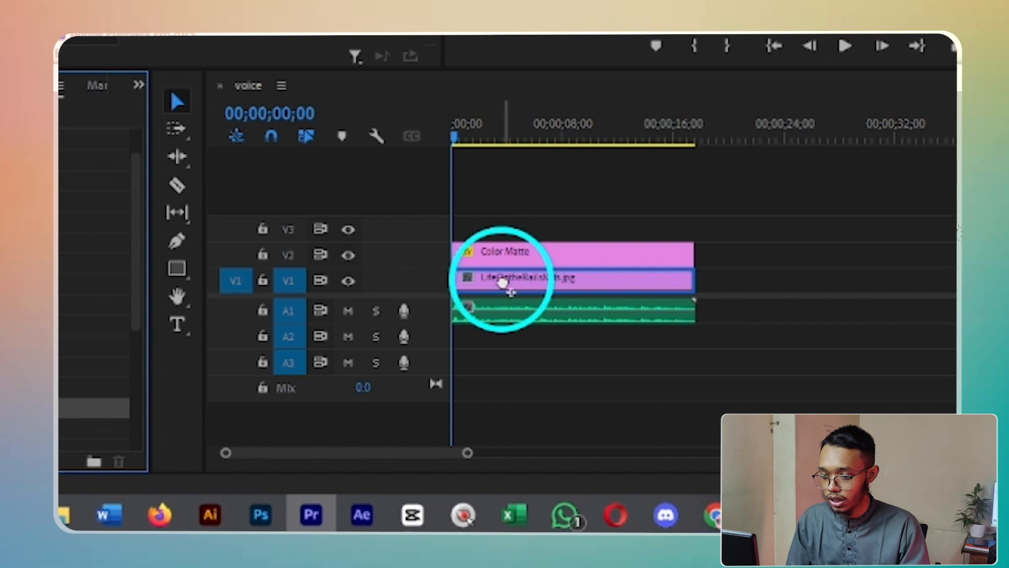
drag(505, 282, 505, 282)
drag(300, 245, 341, 243)
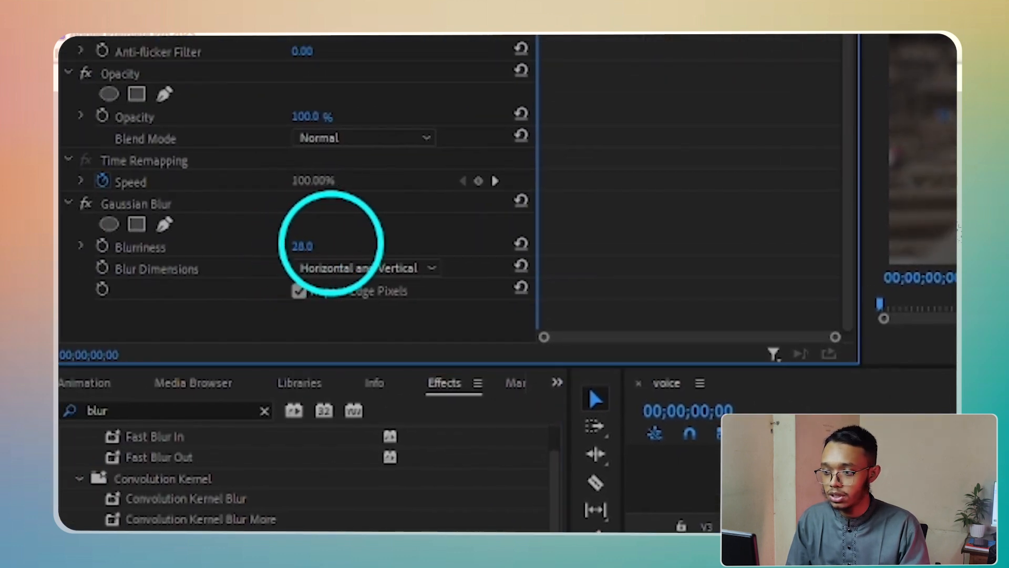
- Add a text layer in the upper part of the frame with the copied headline beginning "Food prices soaring: Provide a respite"
click(378, 408)
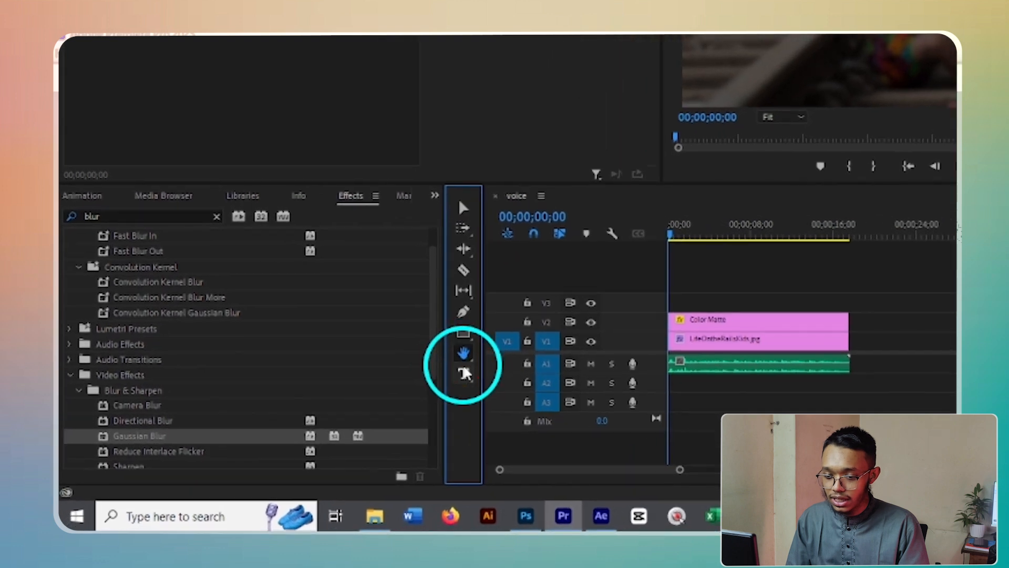
click(474, 158)
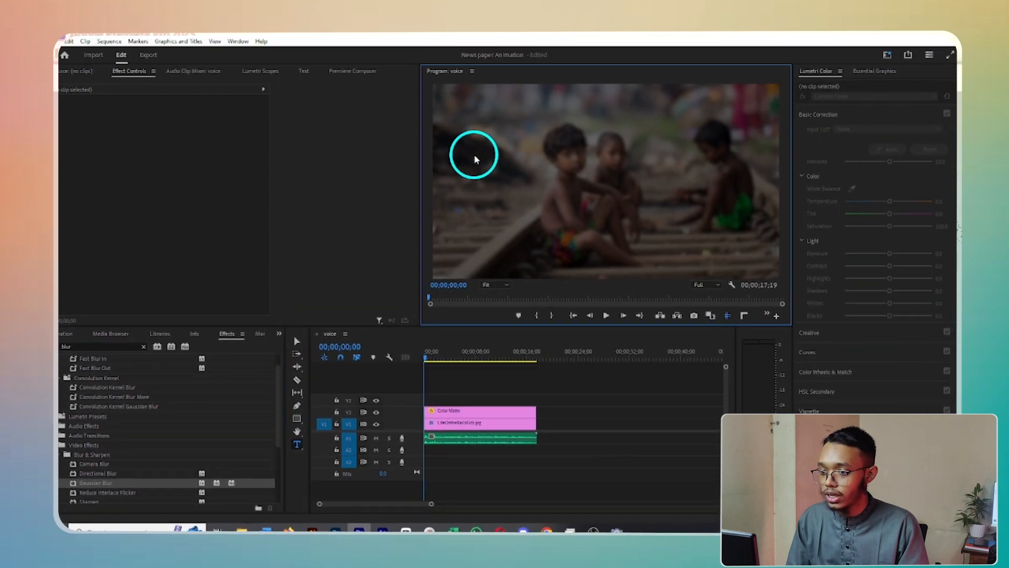
key(super+v)
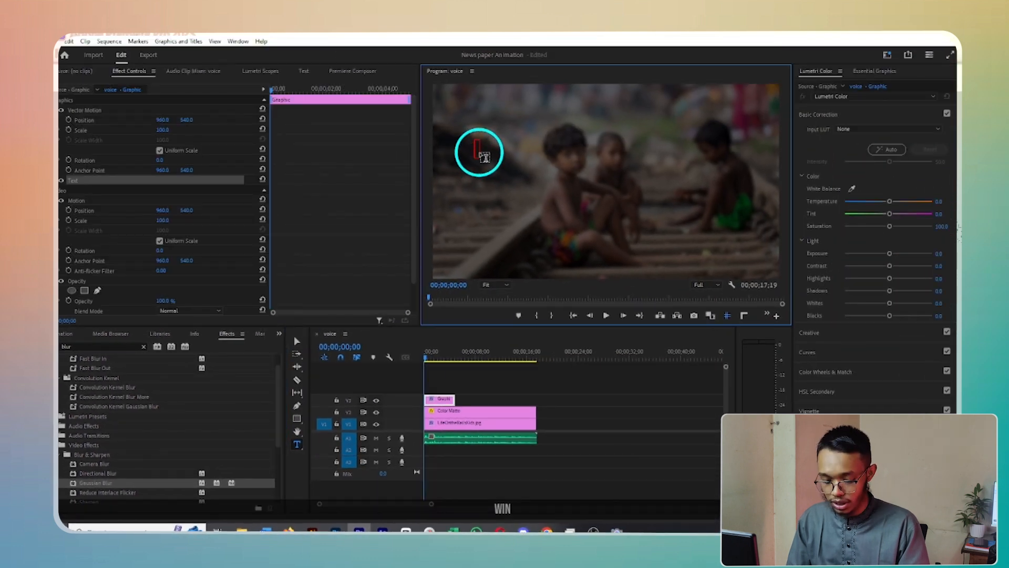
text(Food prices soaring: Provide a respite)
click(518, 139)
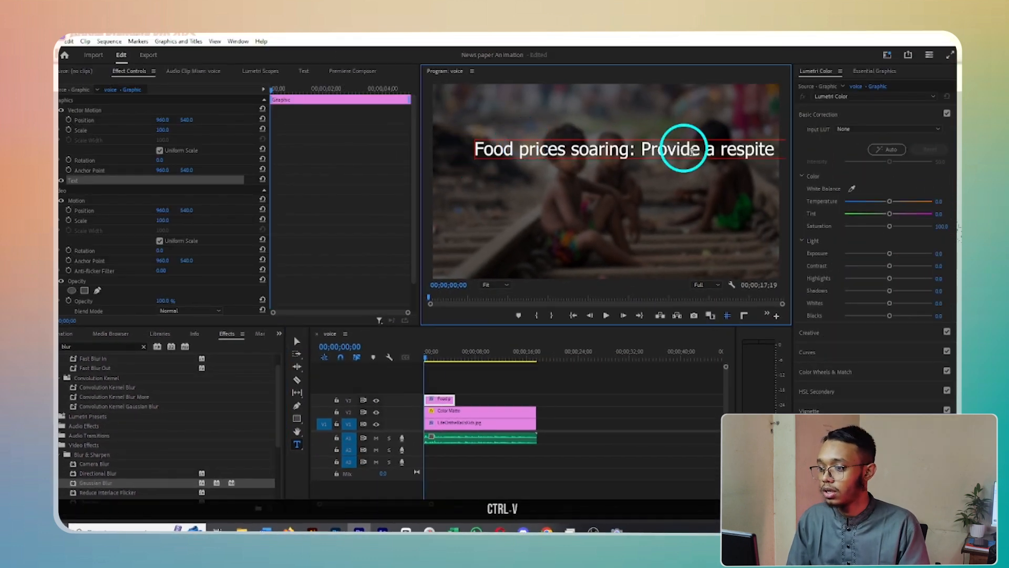
- Scale the headline graphic to 67 and break its text into two lines
key(ctrl+z)
key(ctrl+shift+z)
drag(163, 131, 156, 131)
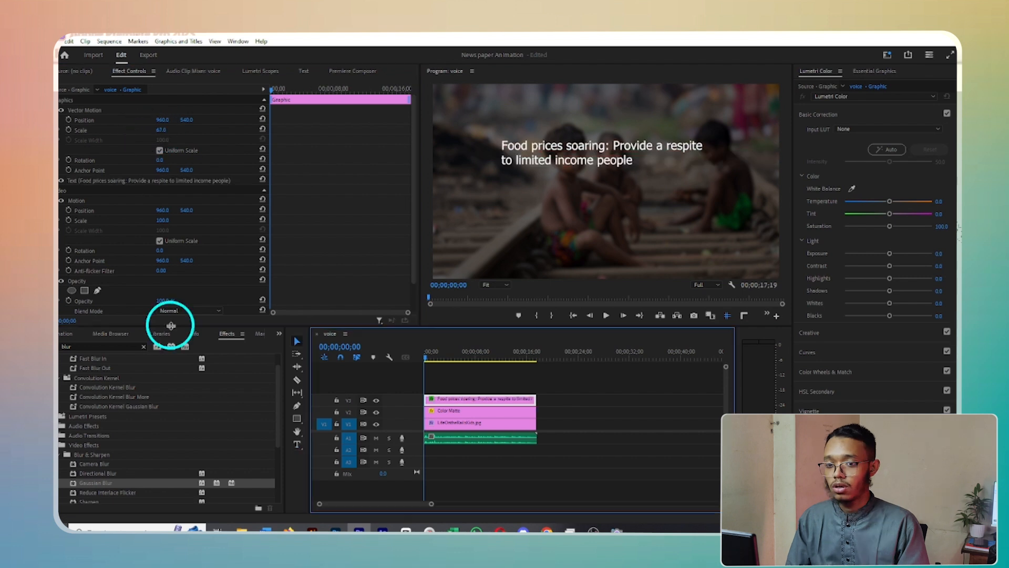
- Change the headline text's font to Create Display in the Medium style
click(61, 181)
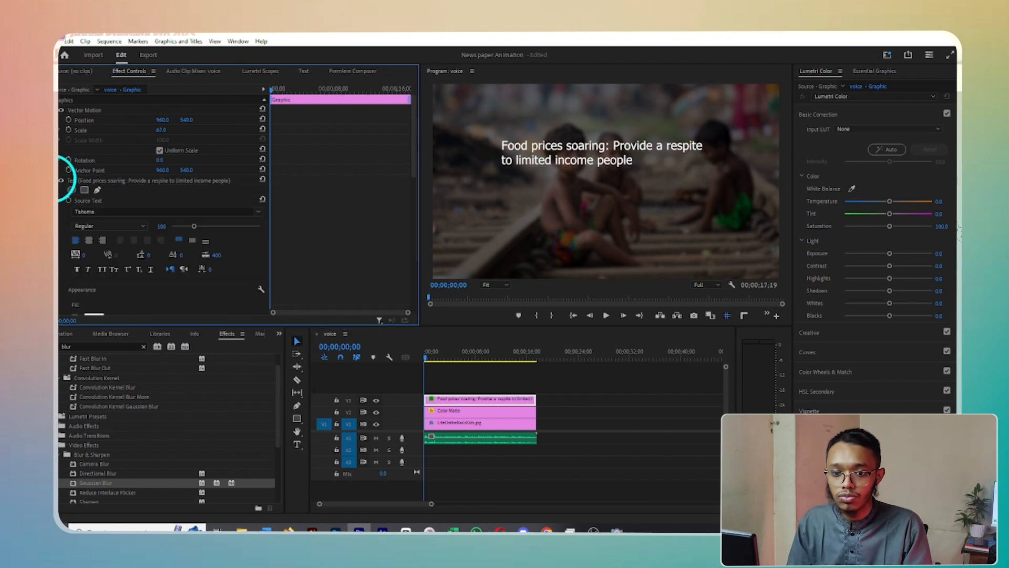
click(95, 212)
text(creat)
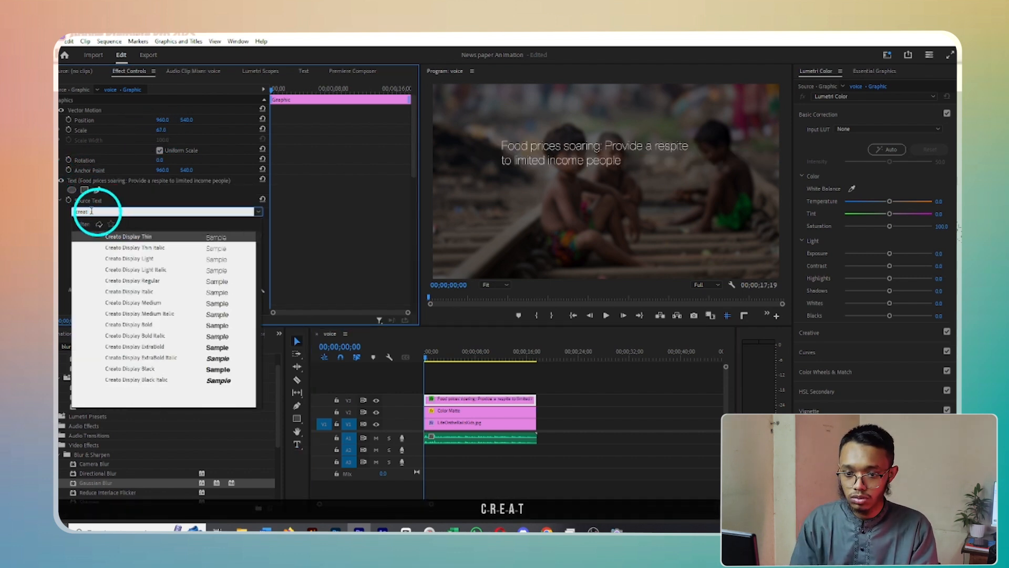
click(155, 303)
click(298, 272)
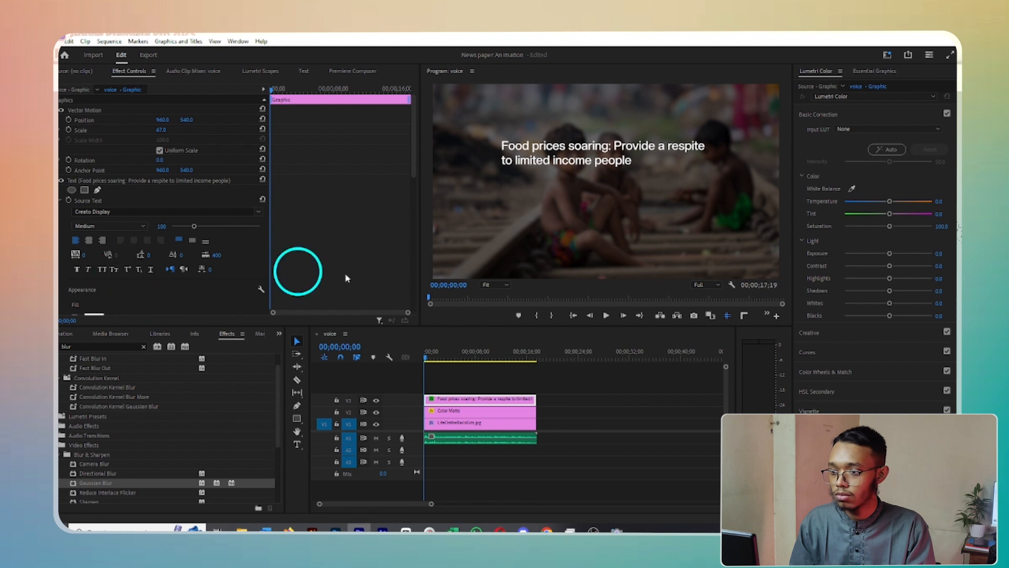
click(447, 387)
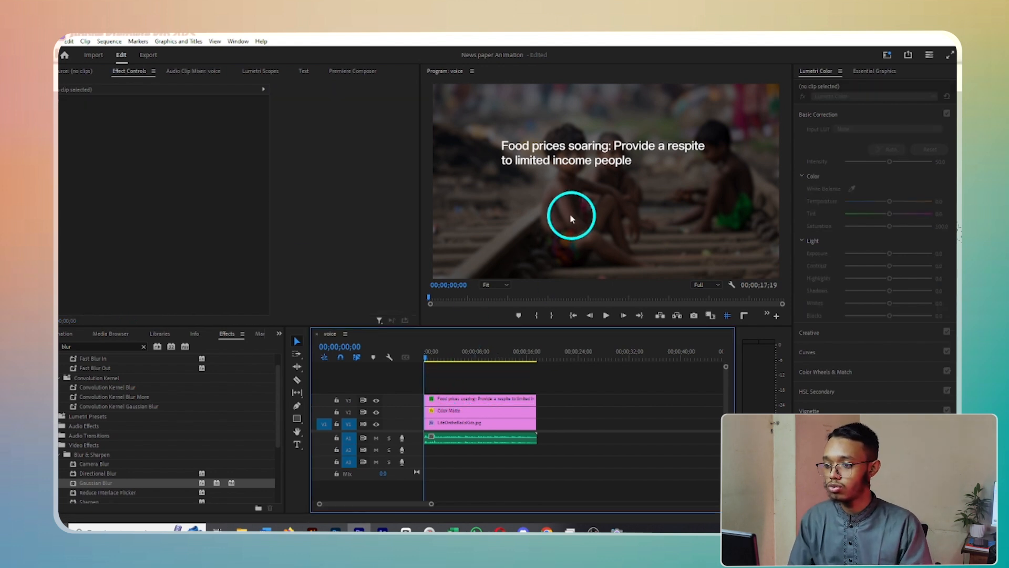
- Add a text layer below the headline containing the copied paragraph beginning "According to a World Food Programme (WFP)'s report"
key(ctrl+t)
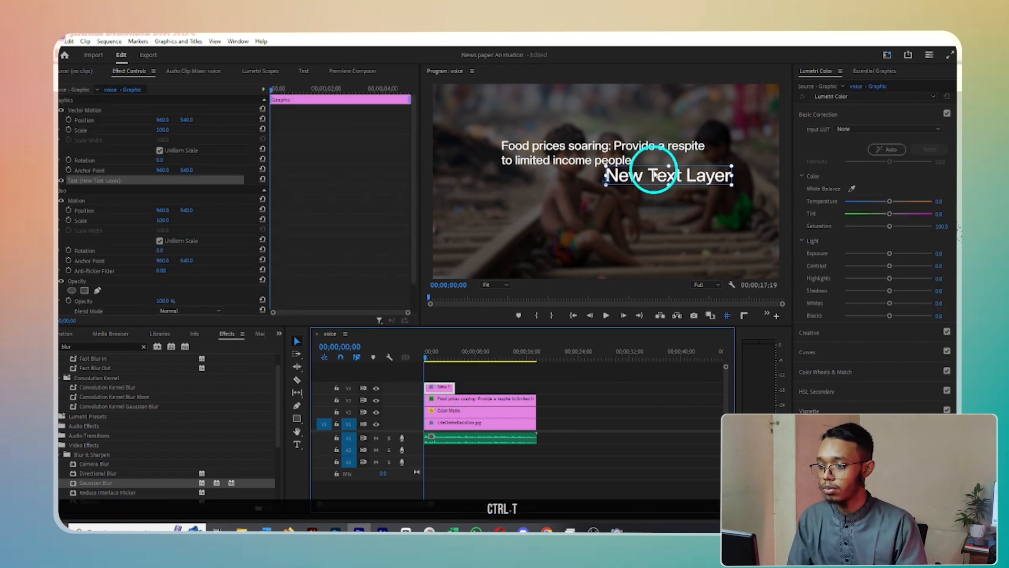
drag(656, 176, 544, 194)
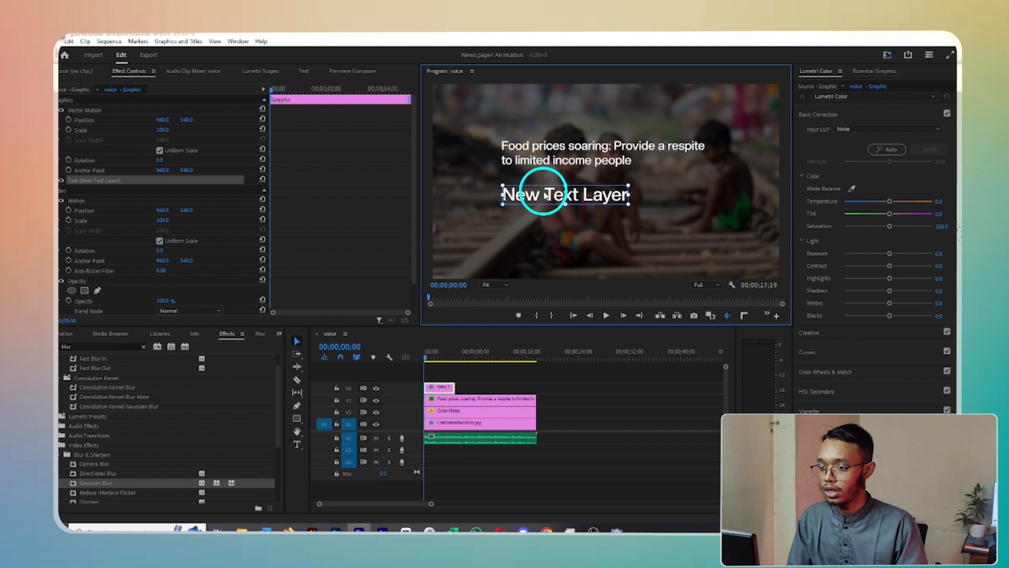
double_click(545, 194)
key(super+v)
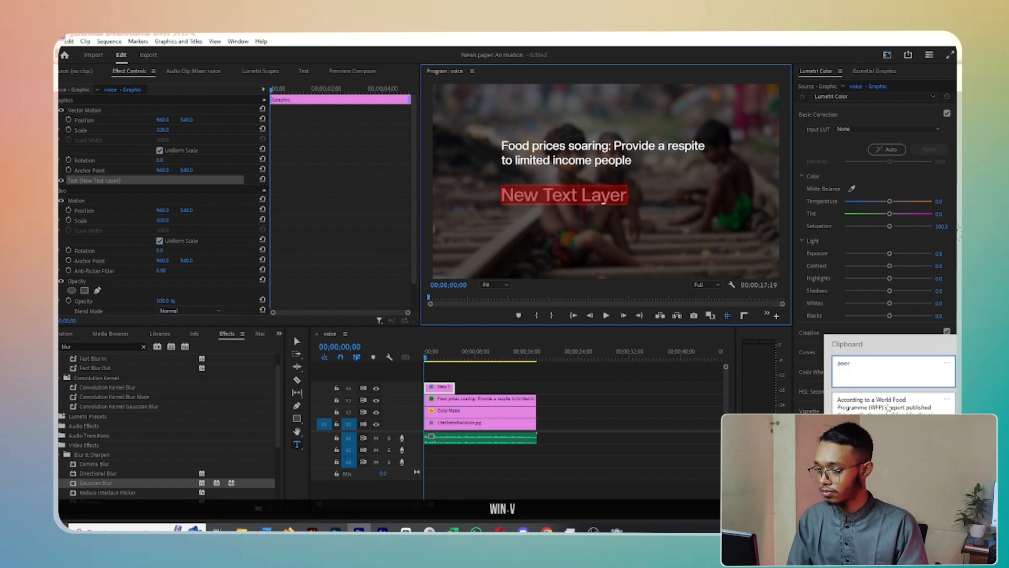
click(244, 412)
- Scale the paragraph graphic to 33, break it into four lines and align it beneath the headline
drag(162, 130, 128, 131)
click(771, 186)
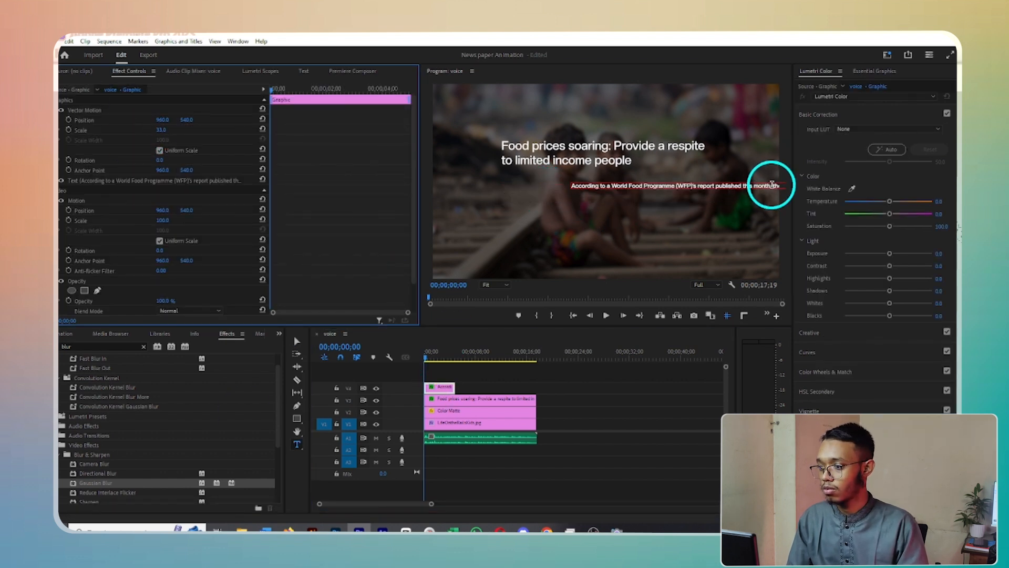
key(Return)
click(771, 193)
key(Return)
click(771, 200)
key(Return)
click(444, 385)
key(v)
drag(657, 197, 593, 211)
- Switch to the browser and copy the publication line "Published: 20 May 2024, 22: 29" from the Prothom Alo article
click(547, 530)
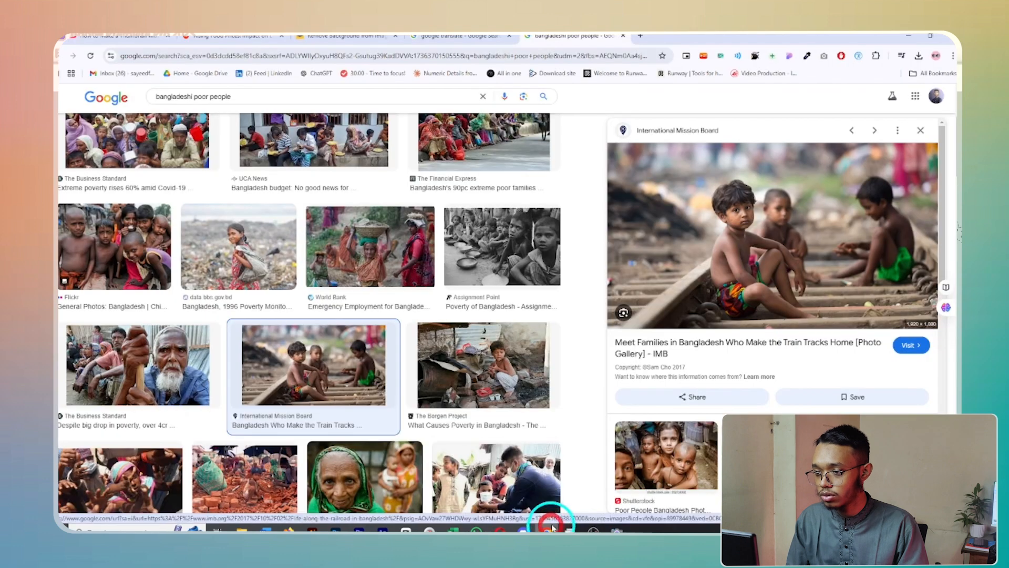
click(261, 37)
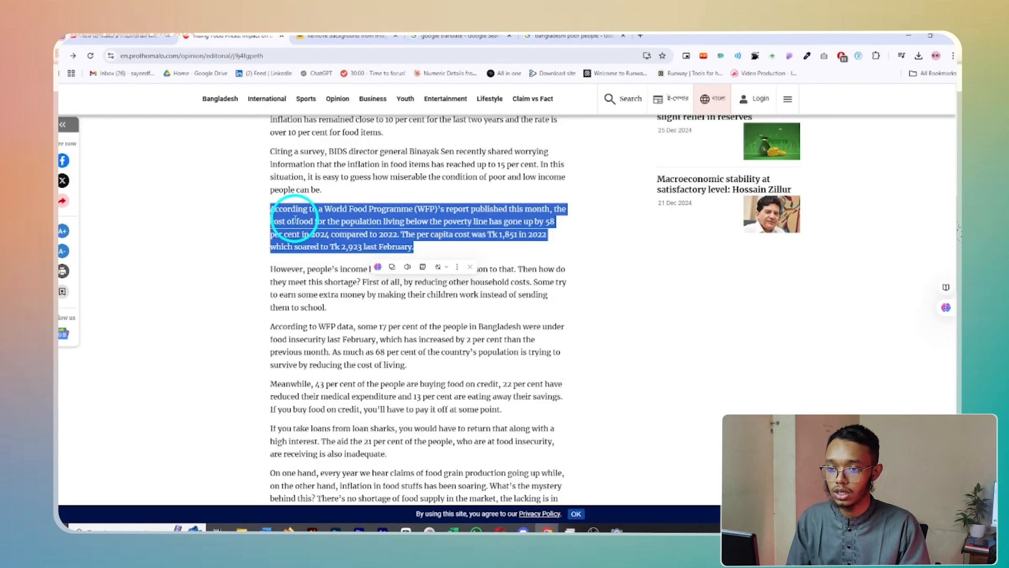
scroll(293, 214, up, 15)
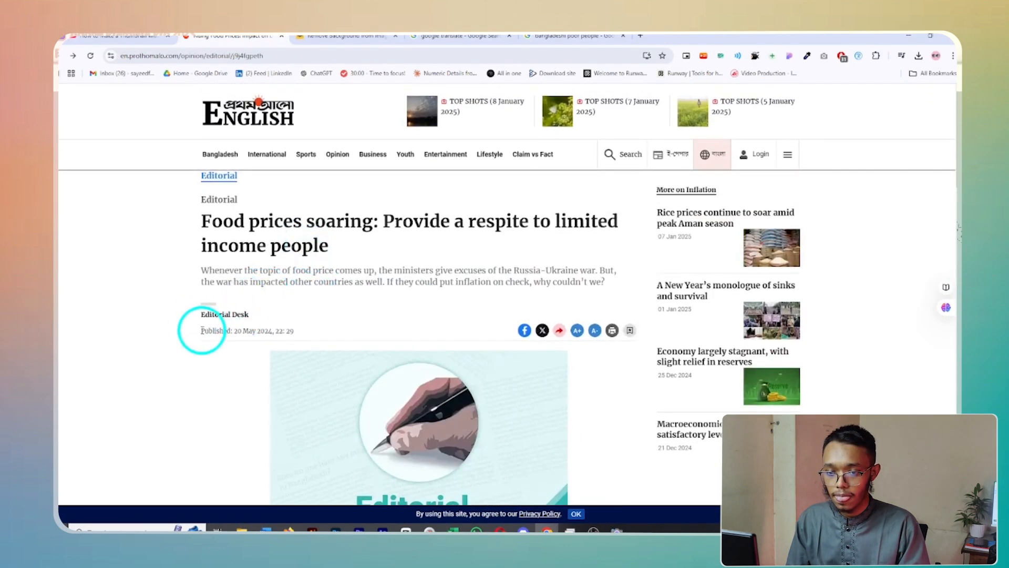
drag(203, 331, 287, 330)
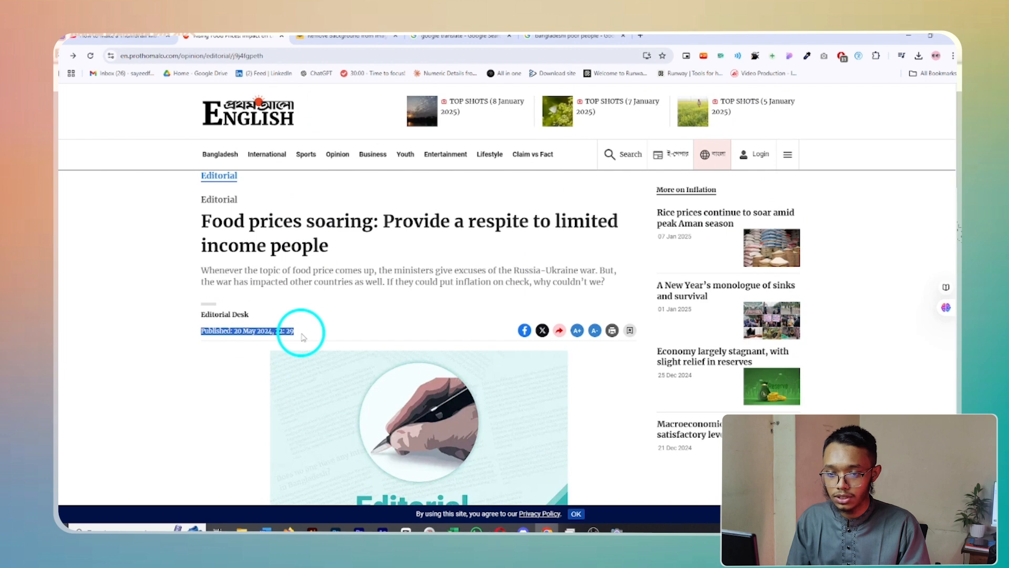
key(ctrl+c)
key(ctrl+c)
key(ctrl+c)
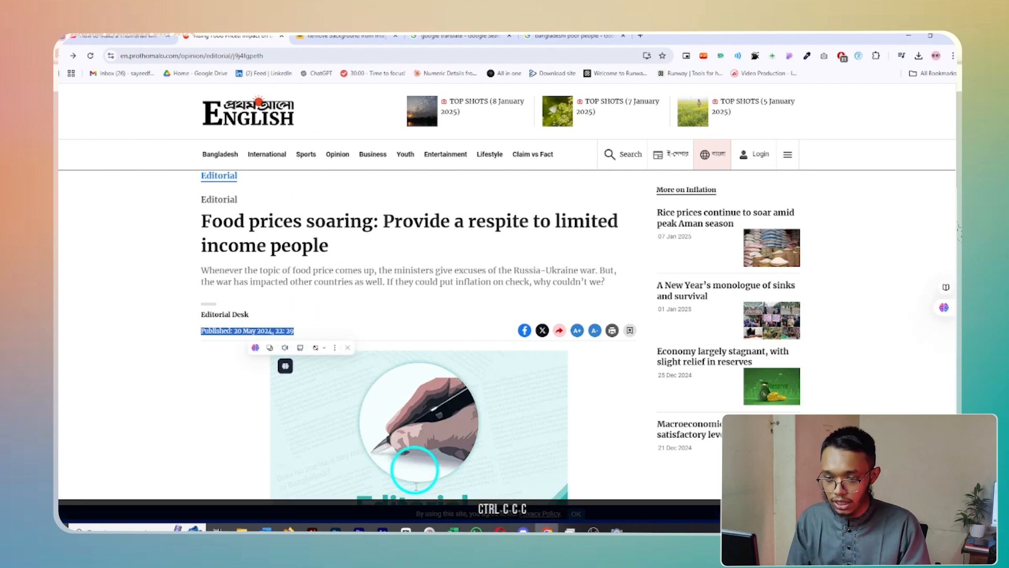
- Switch back to Premiere Pro and add the copied publication line as small text, left-aligned between the headline and the paragraph
click(351, 528)
click(494, 215)
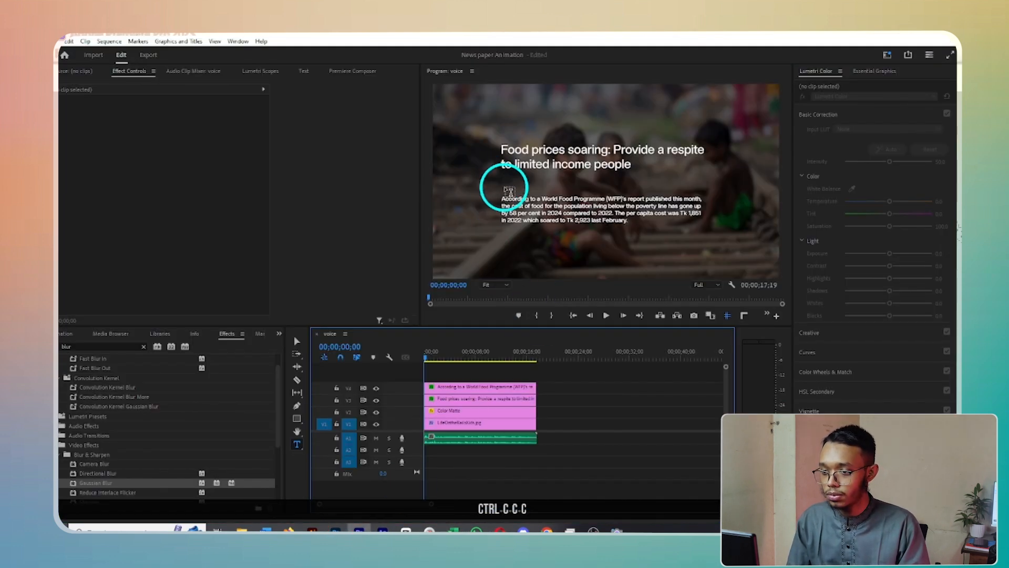
click(506, 178)
key(ctrl+v)
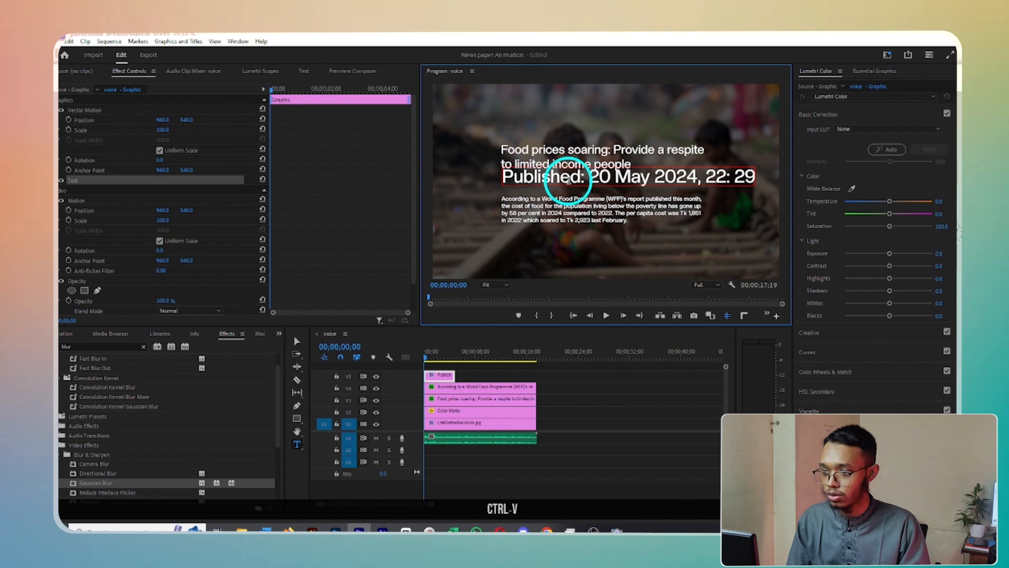
drag(163, 130, 140, 134)
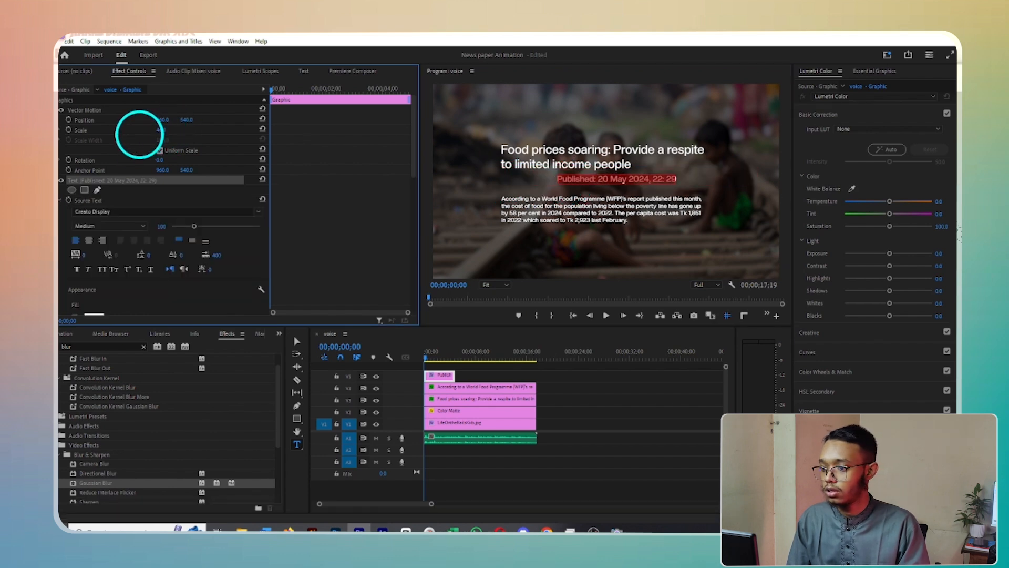
key(v)
click(598, 180)
drag(578, 184, 510, 182)
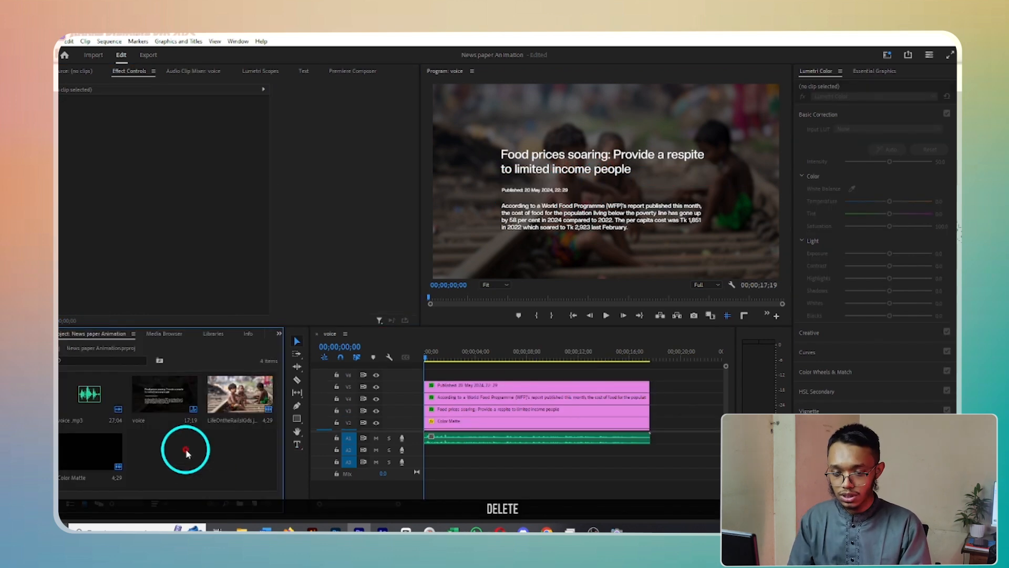
- Import the Prothom Alo logo PNG and lay it on the track above the text clips over the full sequence length
double_click(187, 453)
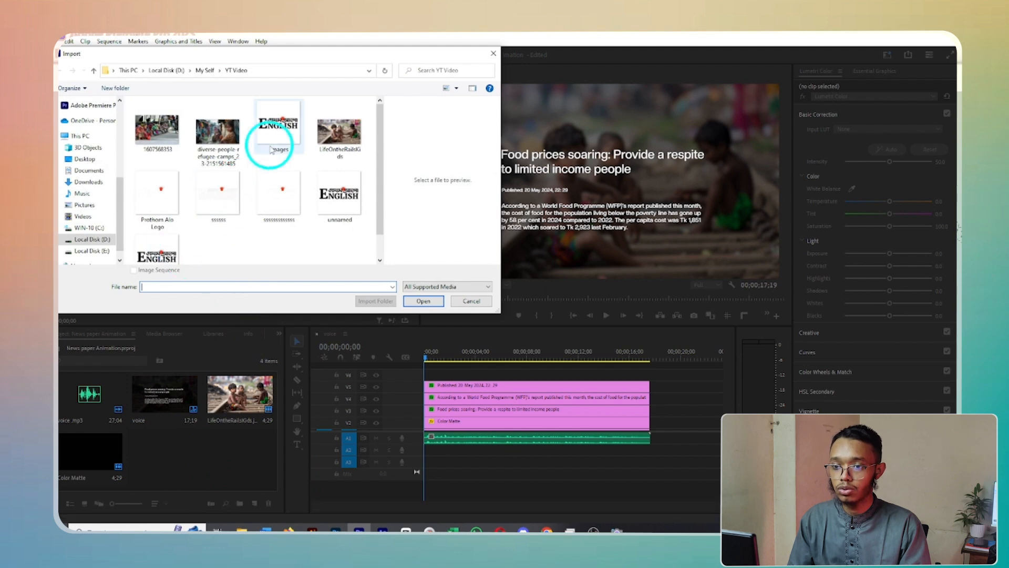
double_click(173, 205)
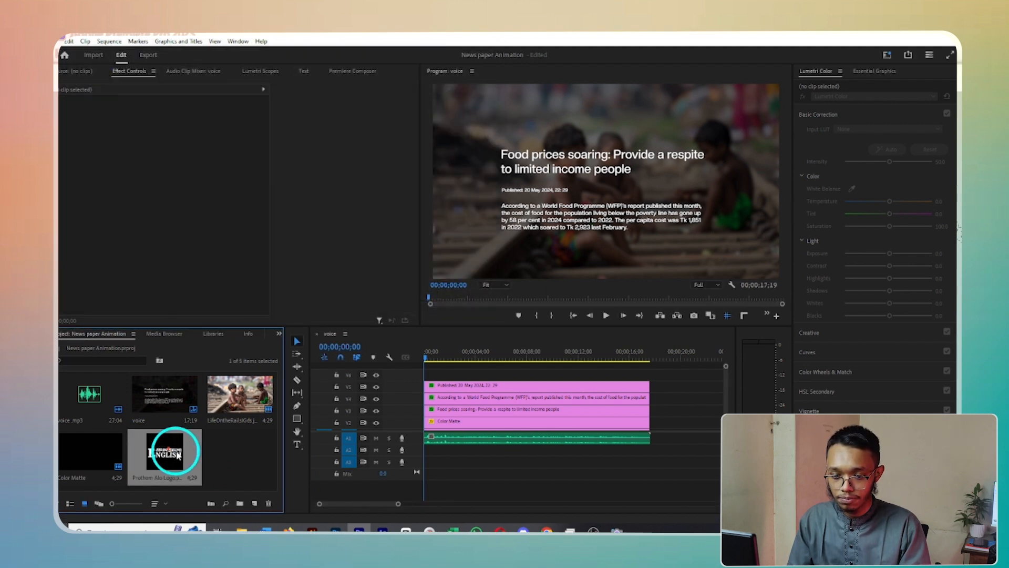
drag(158, 452, 437, 374)
drag(488, 374, 647, 380)
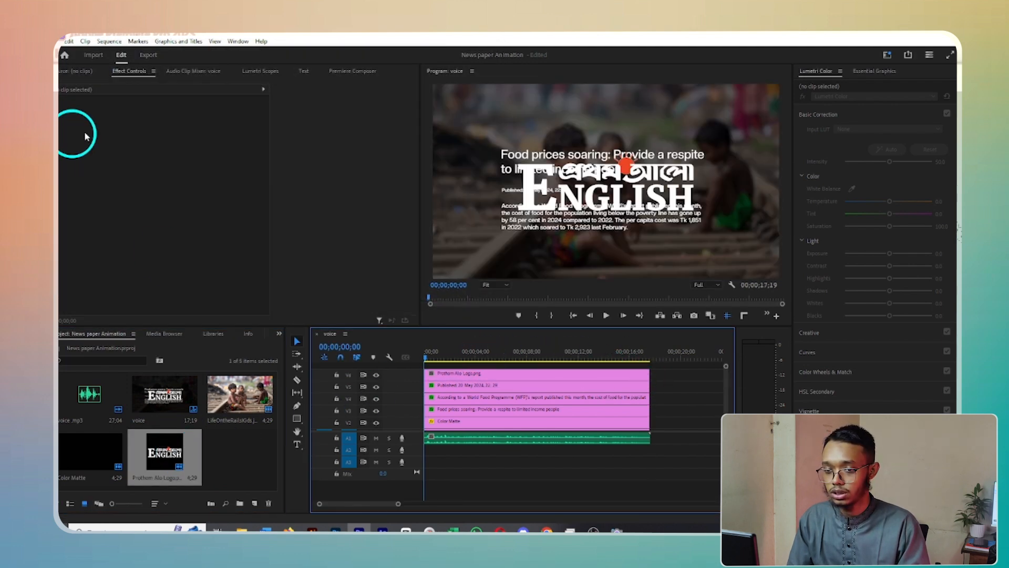
- Scale the logo to 34 and set its vertical position to 248 so it sits above the headline
click(489, 375)
drag(163, 129, 137, 130)
drag(186, 120, 63, 121)
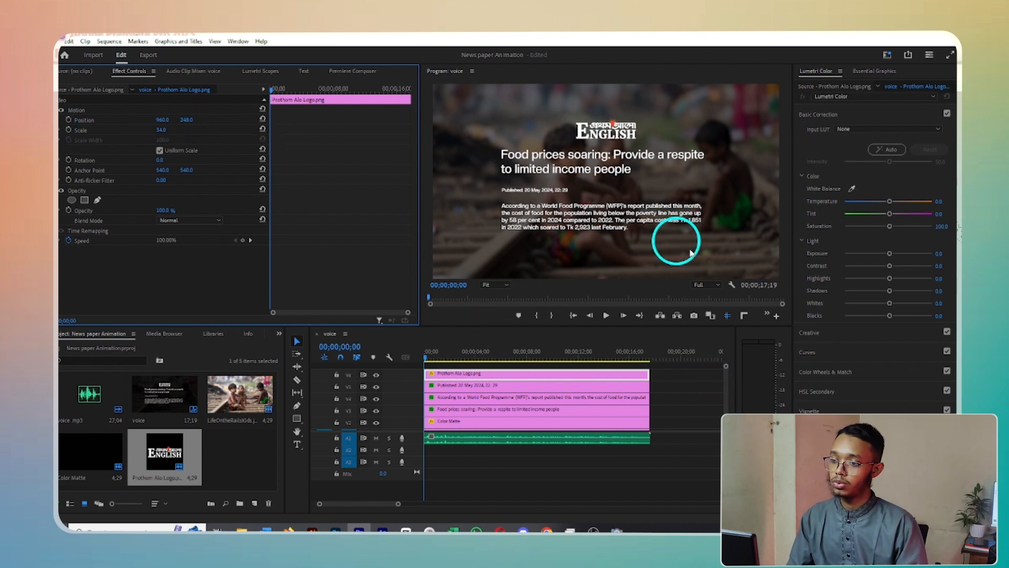
click(492, 363)
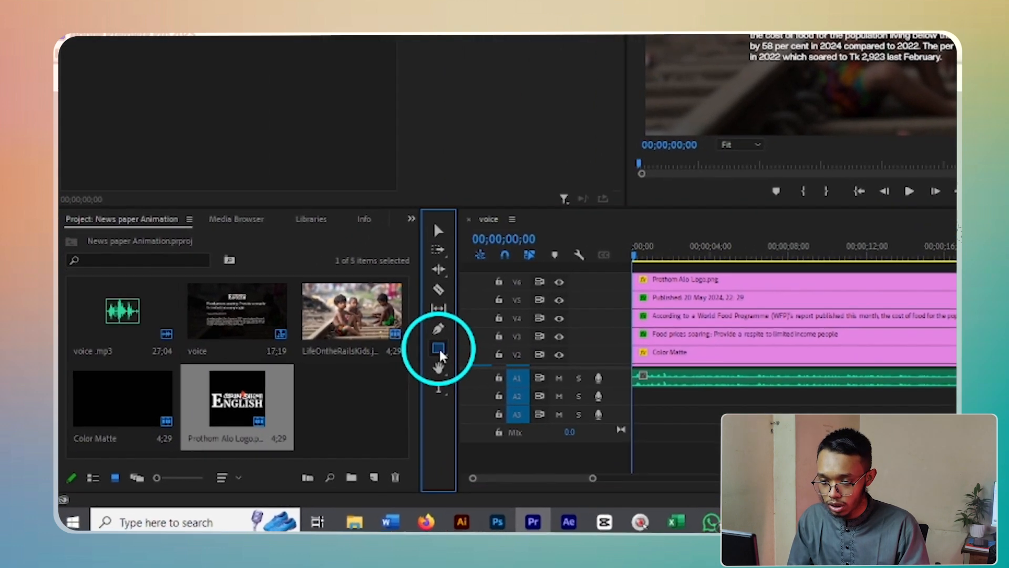
- Draw a rectangle shape covering the first line of the paragraph
click(297, 418)
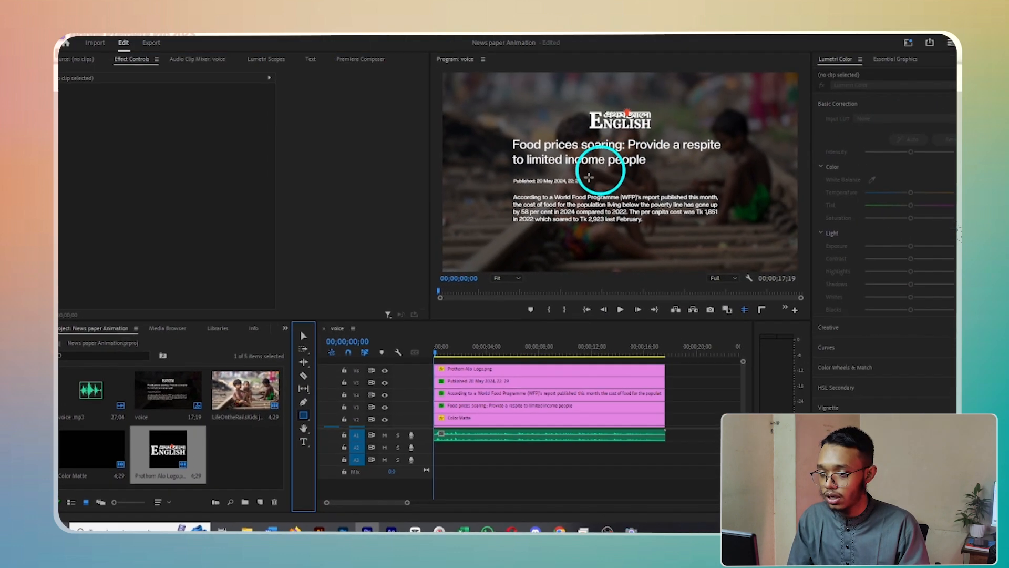
drag(589, 177, 518, 200)
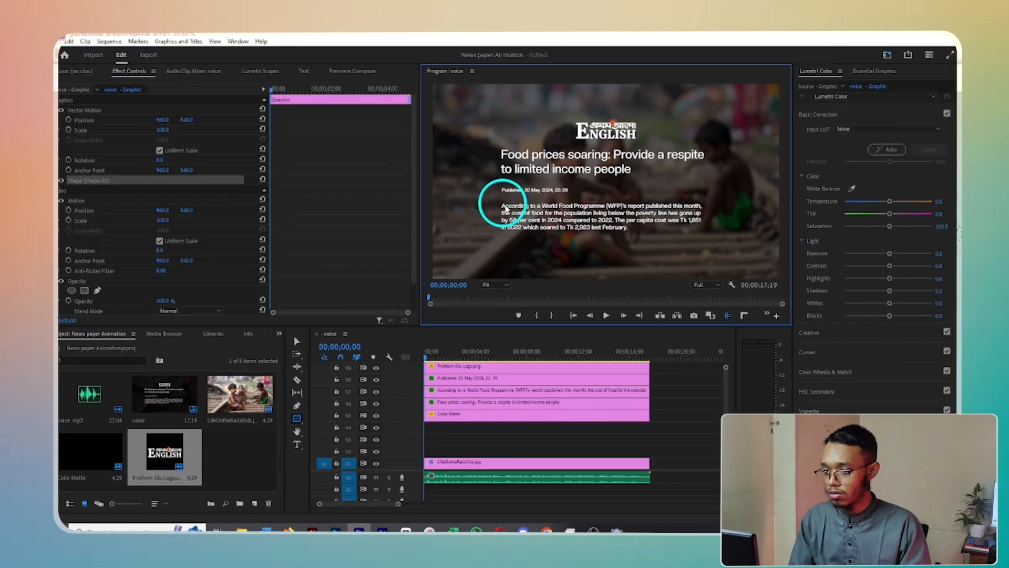
drag(655, 213, 704, 213)
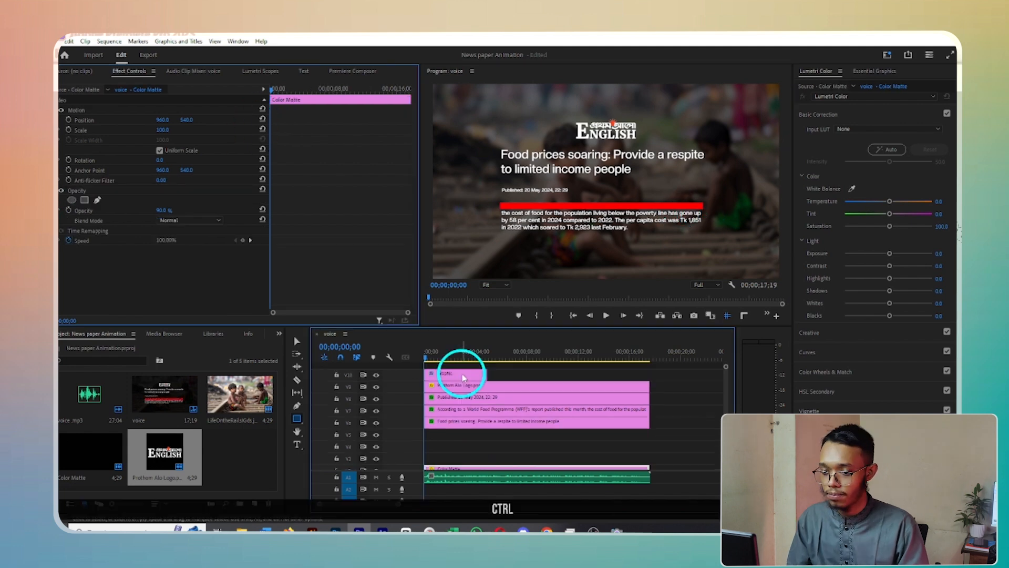
- Move the rectangle's clip to V3 beneath the text clips and set its fill to dark red B20000
drag(461, 372, 468, 455)
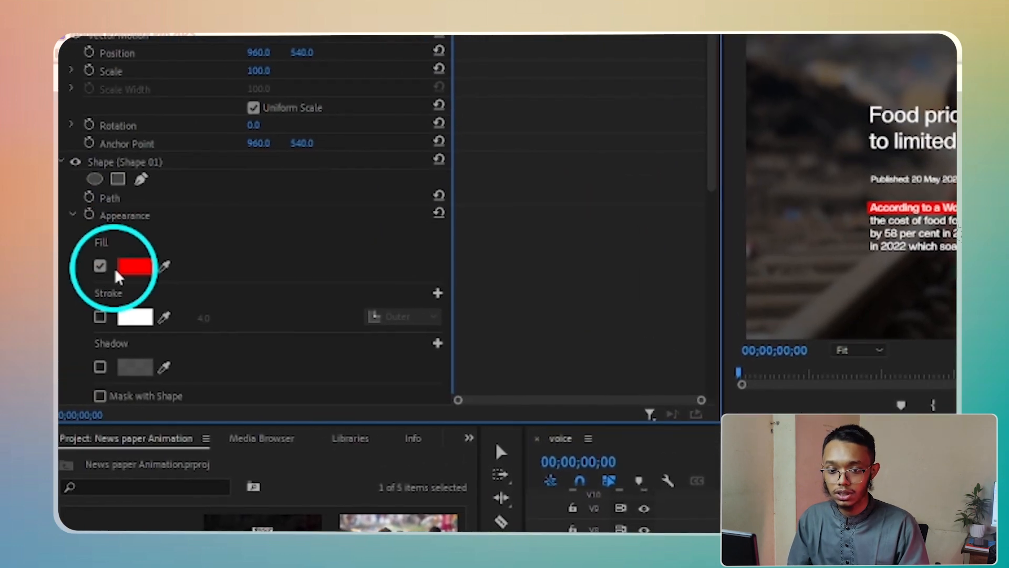
click(131, 257)
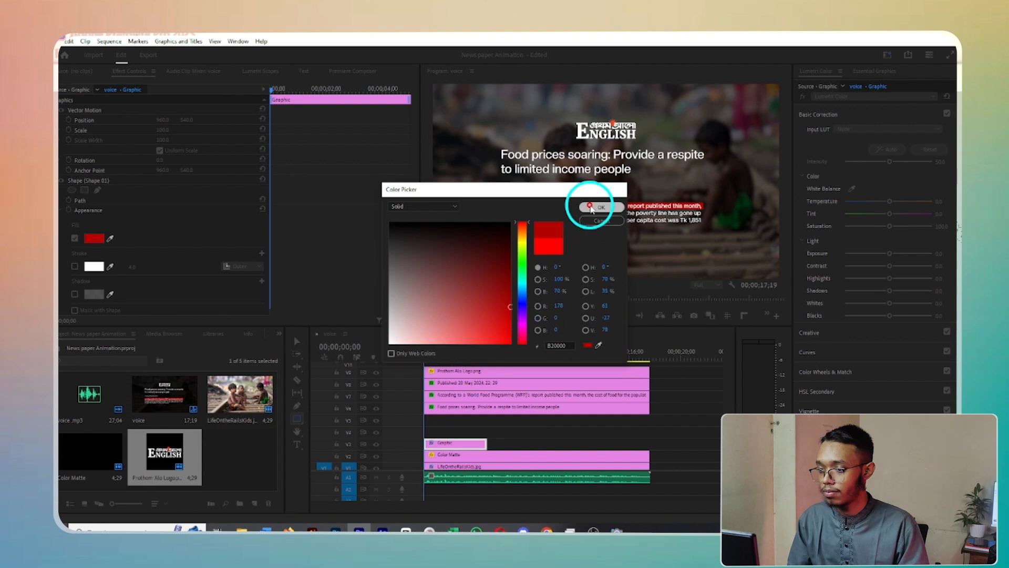
click(594, 207)
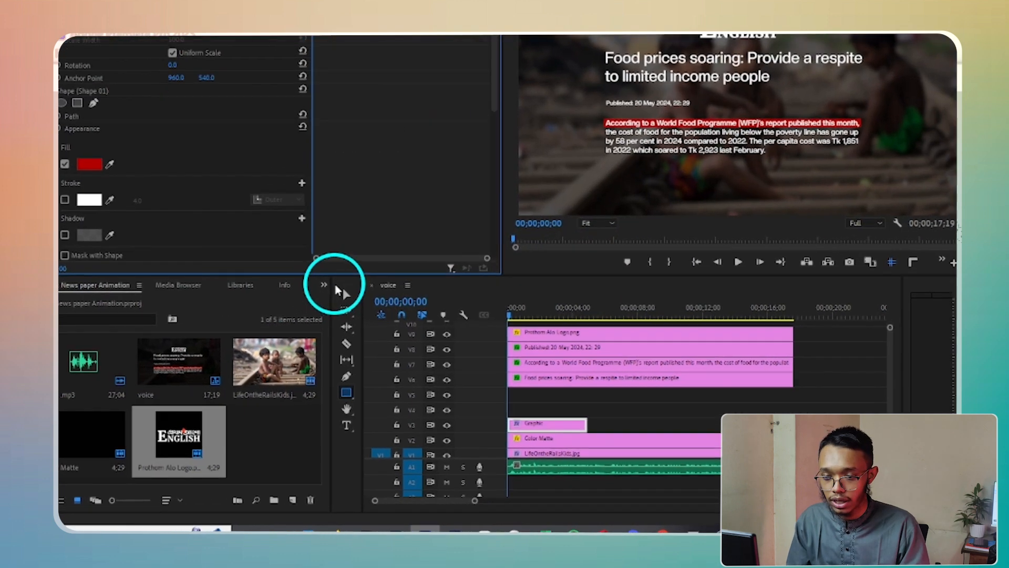
- Find the Roughen Edges effect and apply it to the red rectangle clip
click(336, 287)
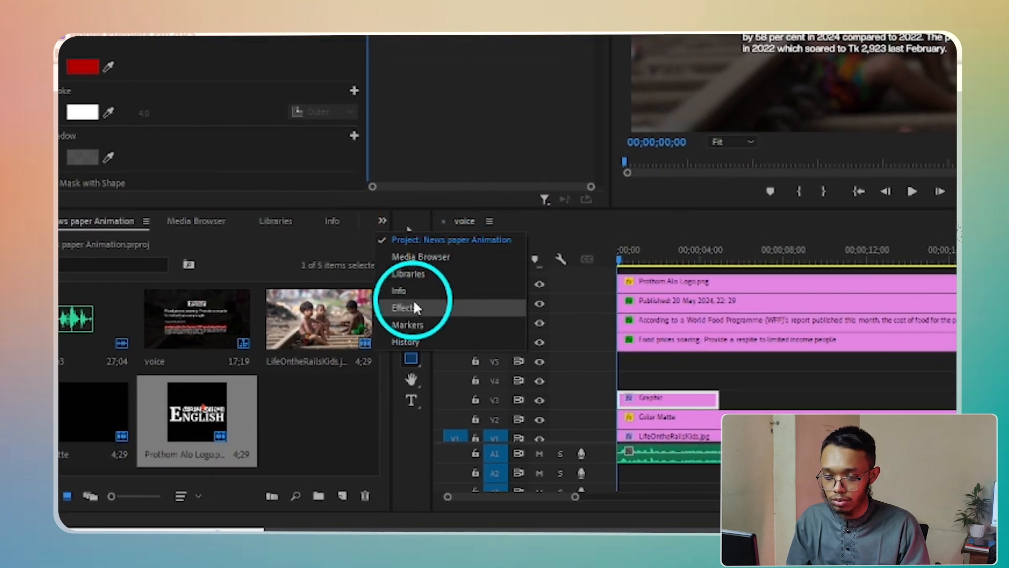
click(414, 305)
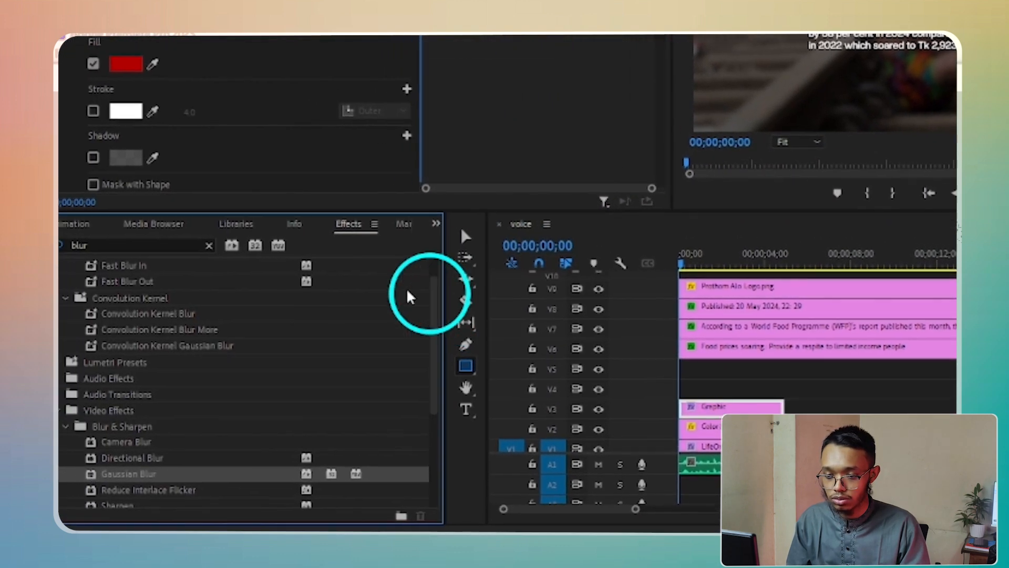
click(87, 242)
text(rough)
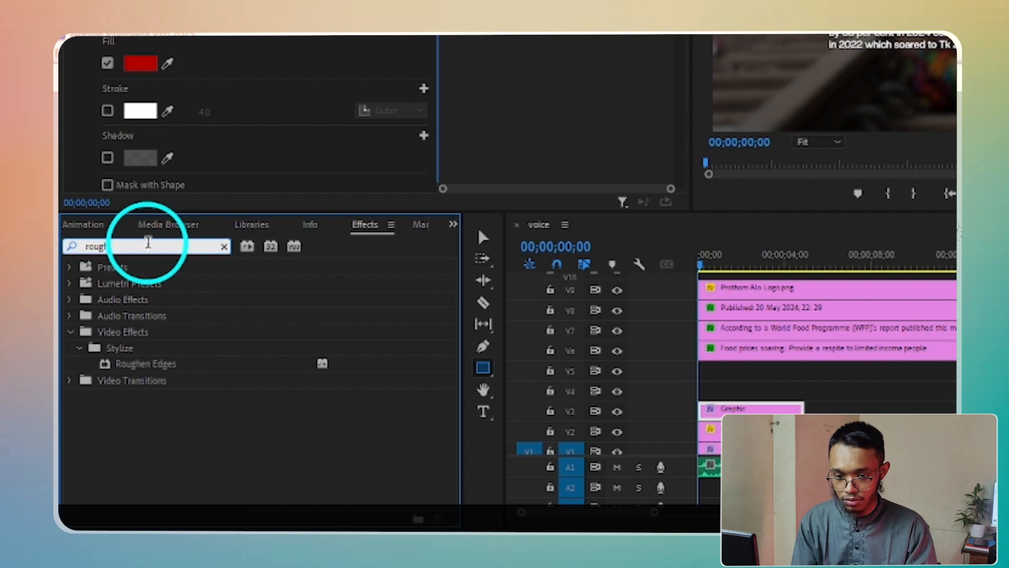
double_click(207, 363)
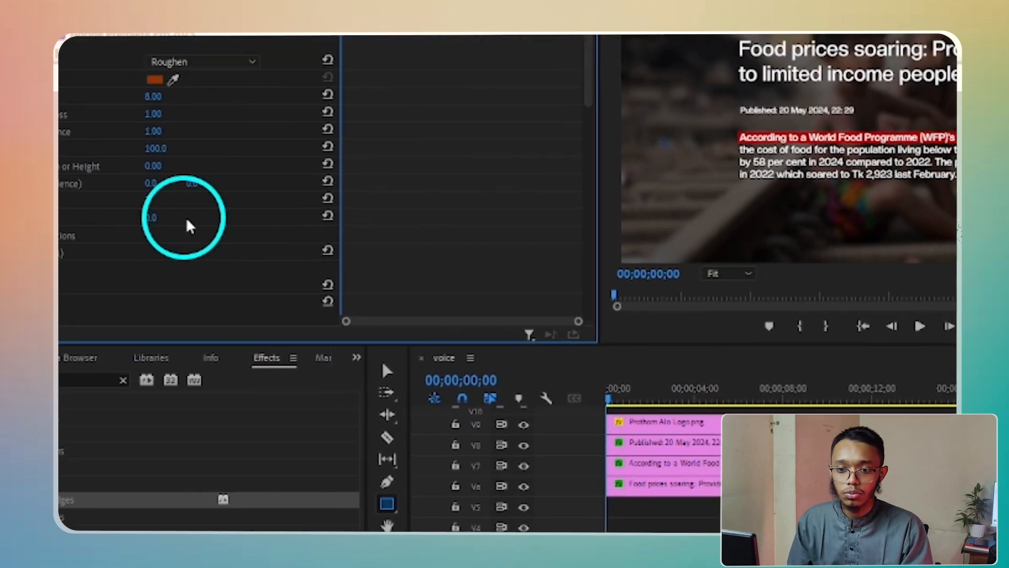
- Set the Roughen Edges border to 10 and its complexity to 6 on the red highlight
click(153, 96)
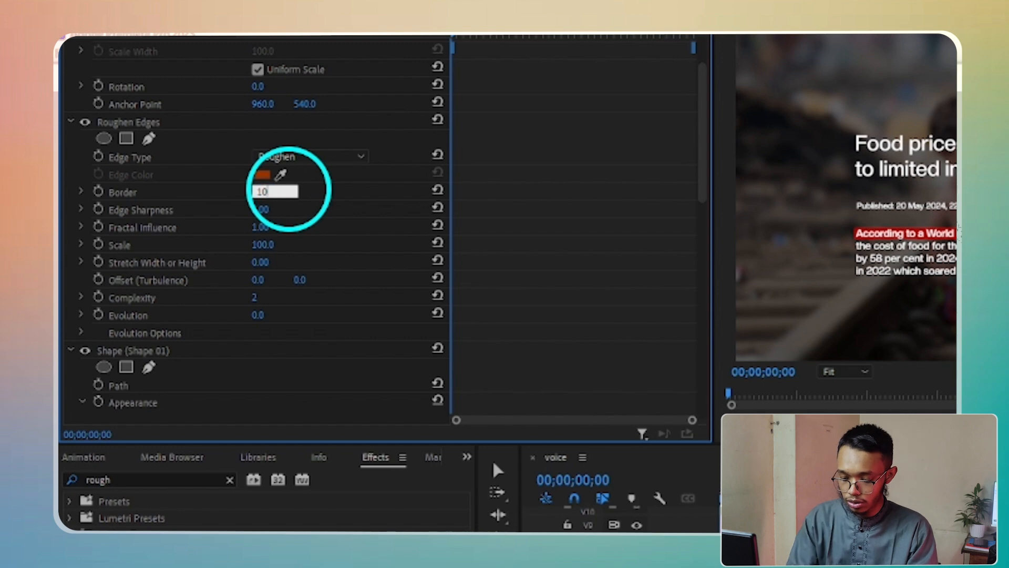
click(256, 297)
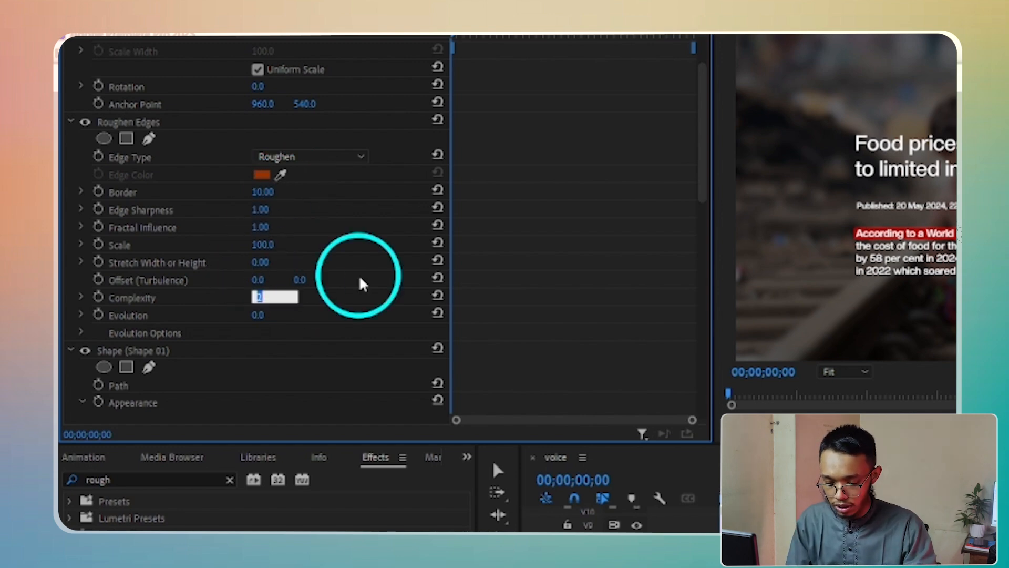
key(Return)
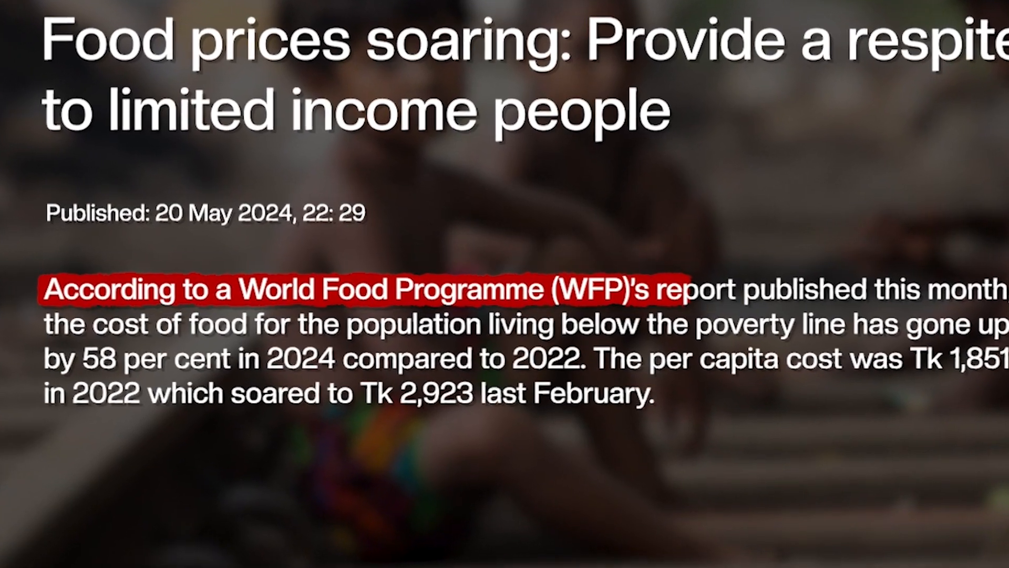
- Move the highlight's rectangular mask just outside the start of the paragraph's first line and enable Mask Path keyframing at 00;00;00;00
key(ctrl+z)
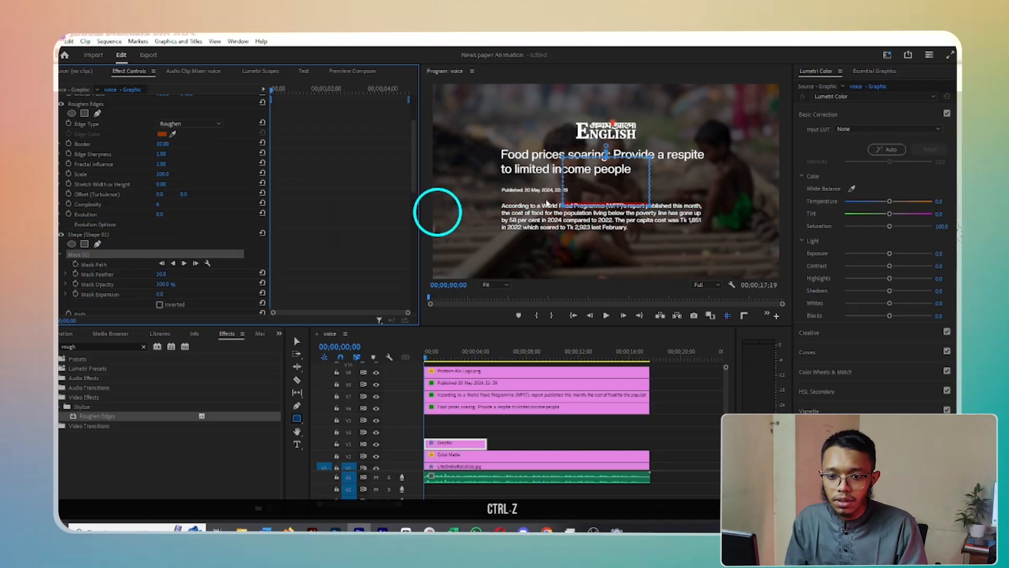
drag(617, 186, 468, 203)
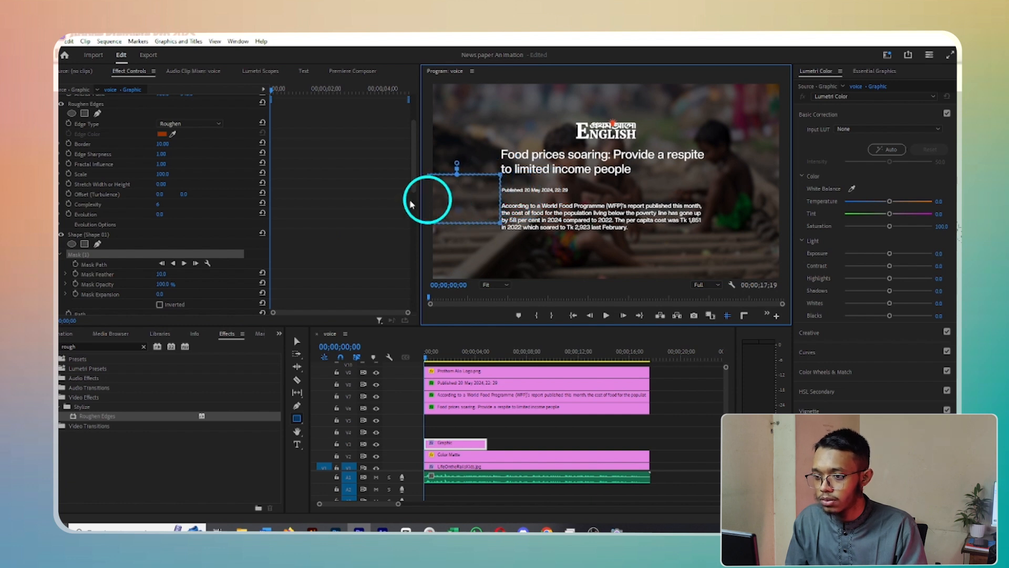
click(75, 265)
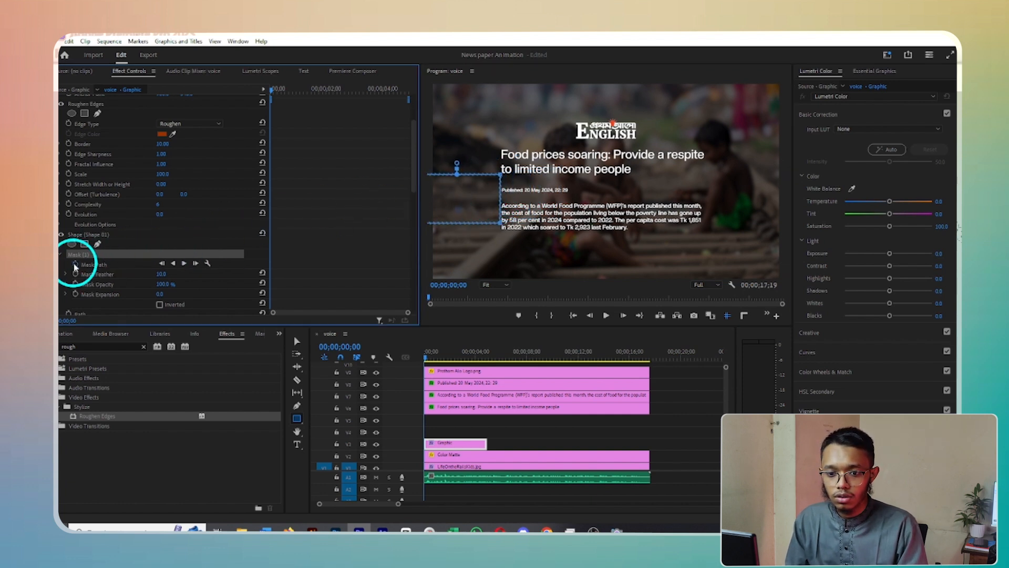
- At 00;00;03;27, stretch the mask's leading edge past the end of the first line, and play the reveal from the start
key(space)
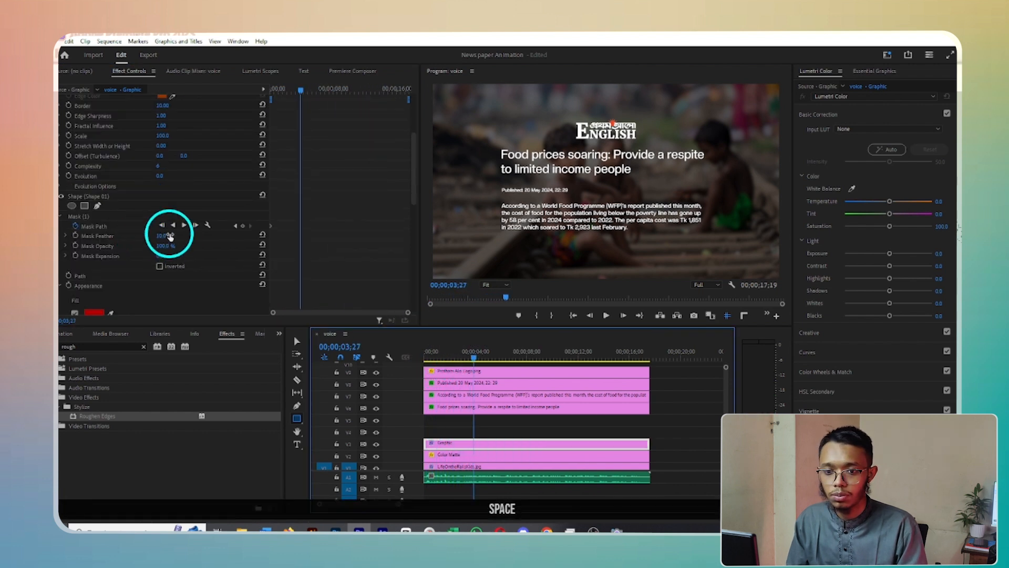
click(106, 239)
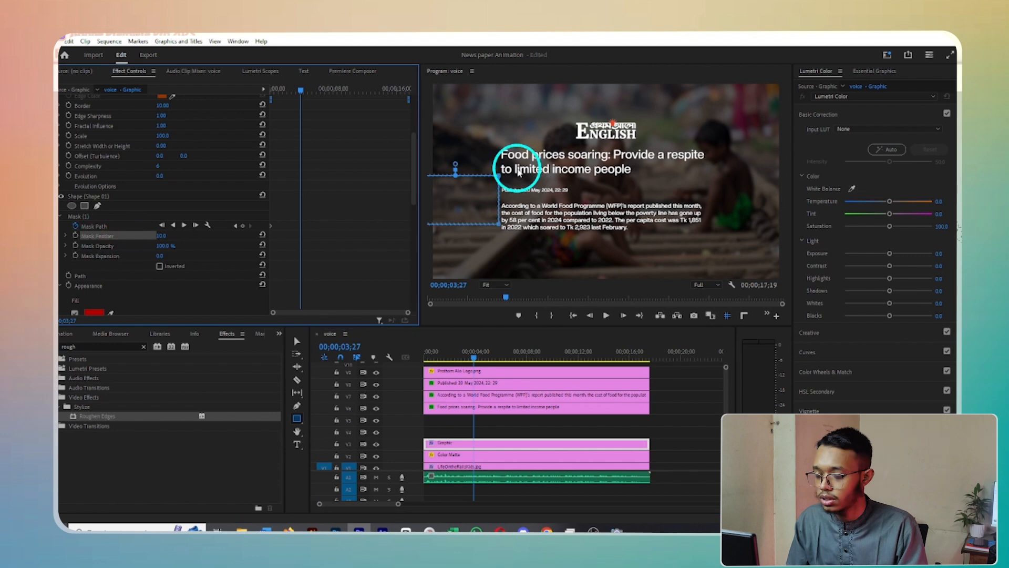
drag(516, 164, 493, 232)
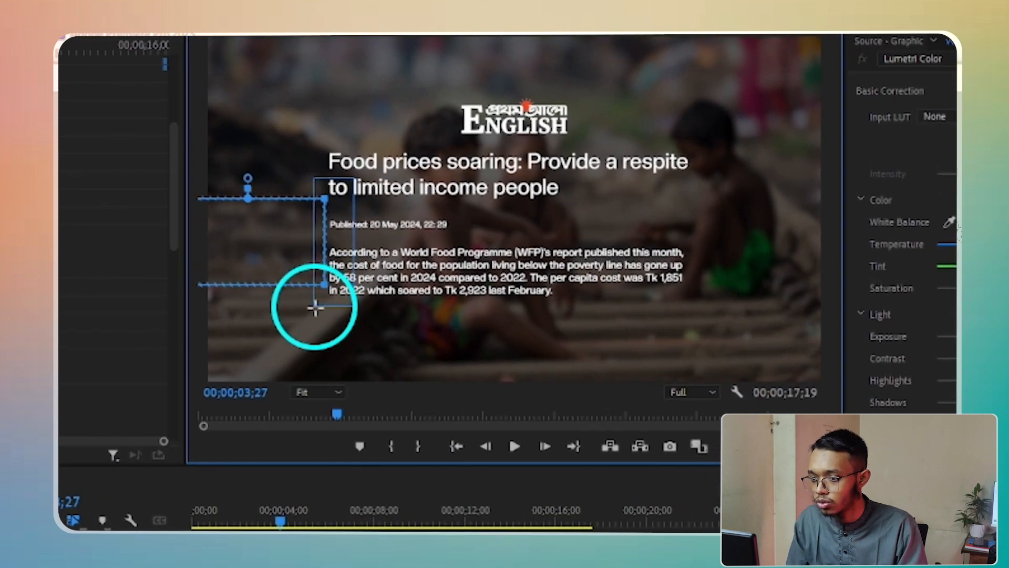
drag(325, 285, 690, 288)
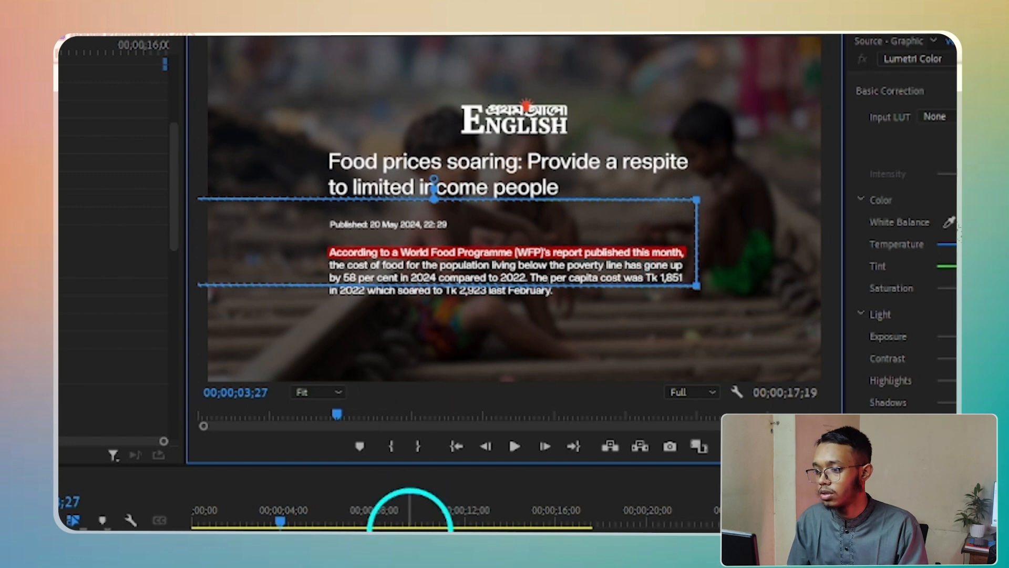
drag(284, 523, 121, 521)
key(space)
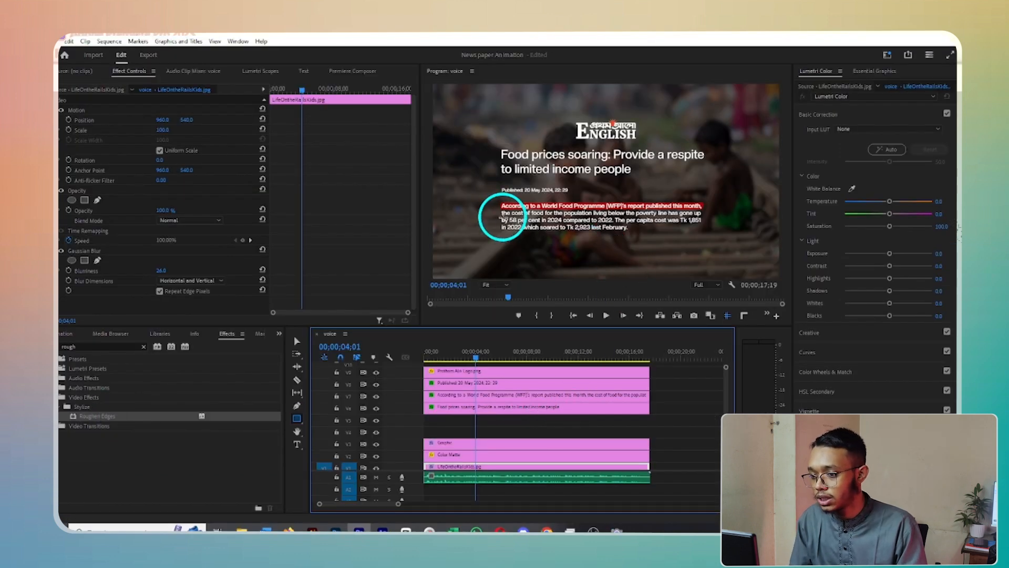
- Duplicate the red highlight clip onto V4 and set the copy's vertical position to 580 so it covers the second line
ctrl+click(469, 439)
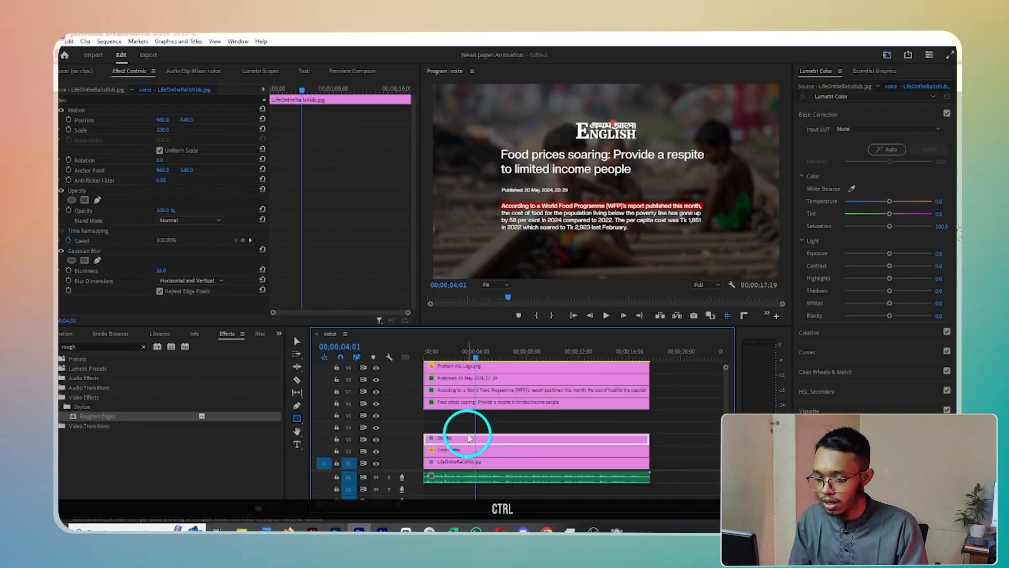
scroll(343, 289, down, 3)
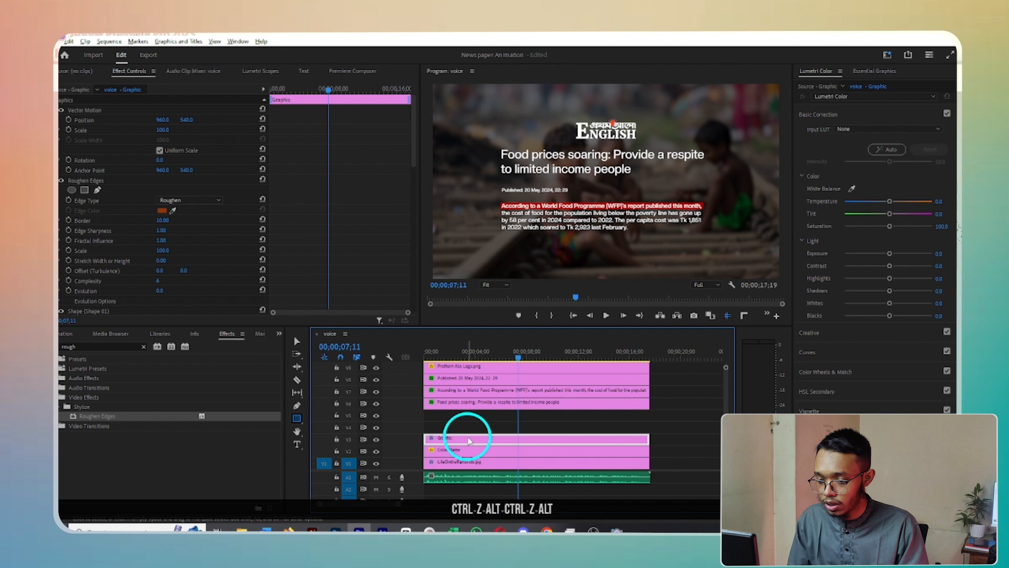
alt+drag(469, 439, 468, 428)
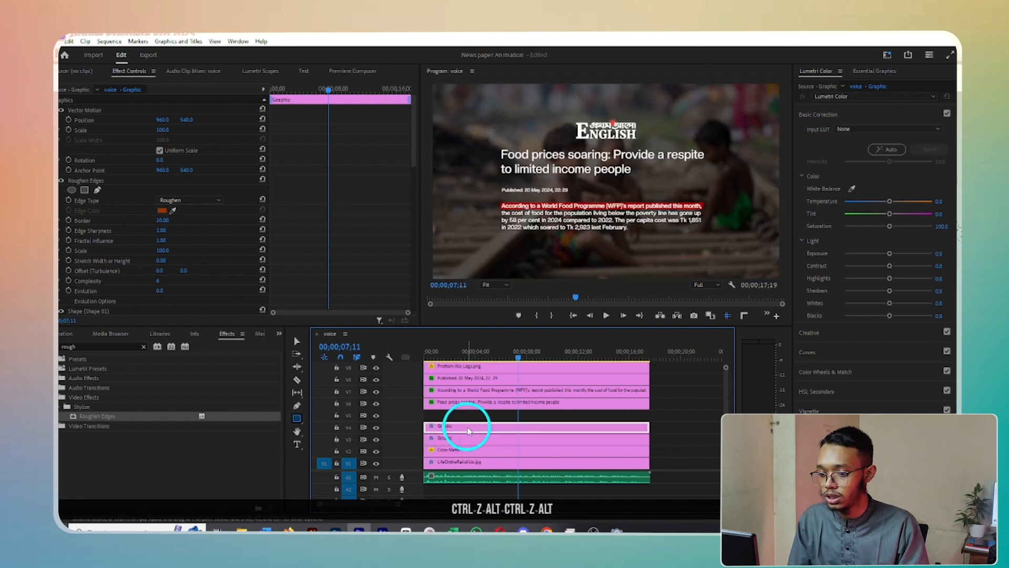
click(210, 129)
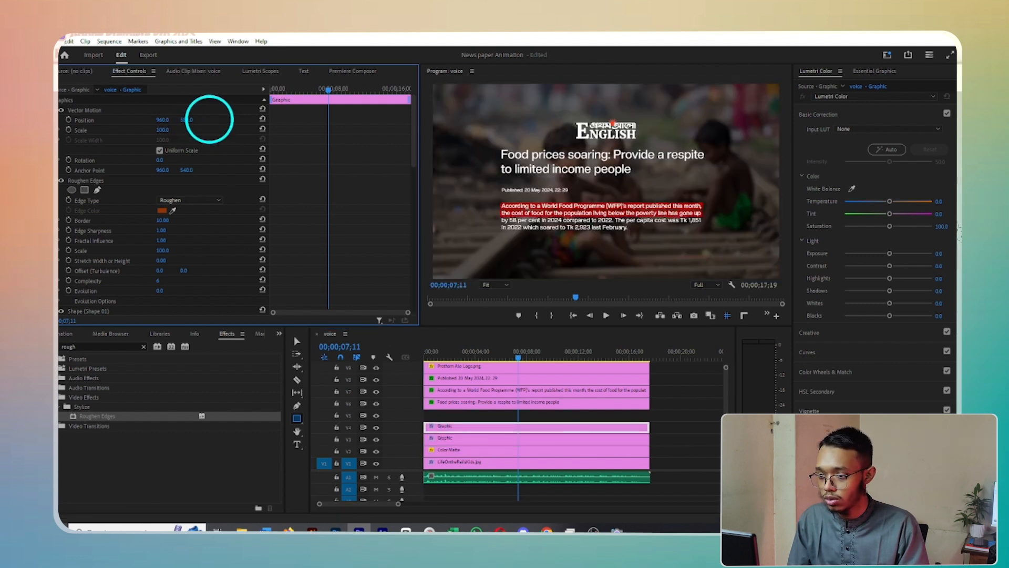
drag(209, 120, 210, 120)
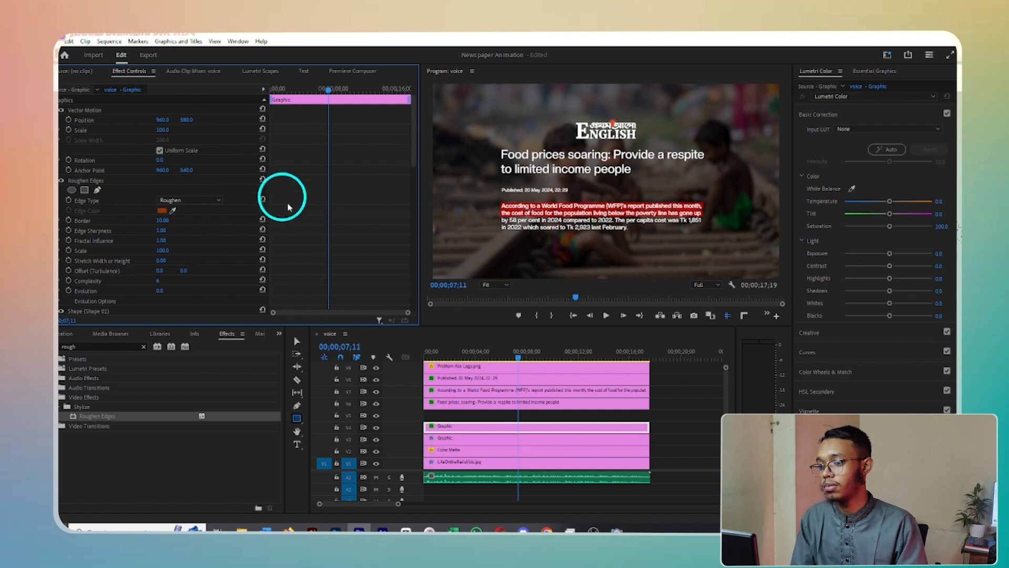
- Check the first highlight's ending mask keyframe, shift the V4 highlight clip nearly three seconds later on the timeline, and preview the timing
click(449, 438)
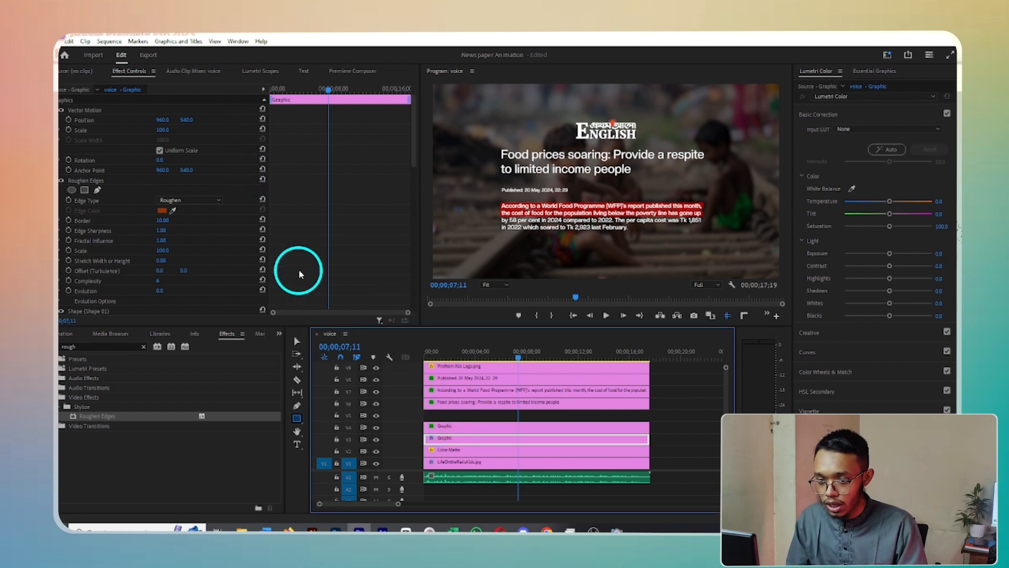
scroll(320, 263, down, 3)
scroll(211, 234, down, 1)
click(235, 235)
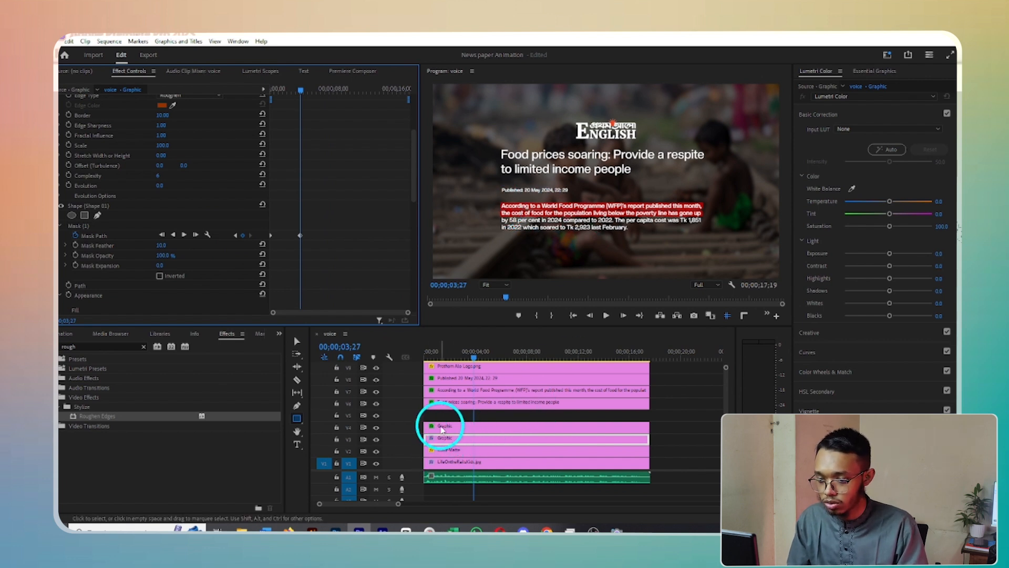
drag(442, 430, 478, 429)
click(453, 353)
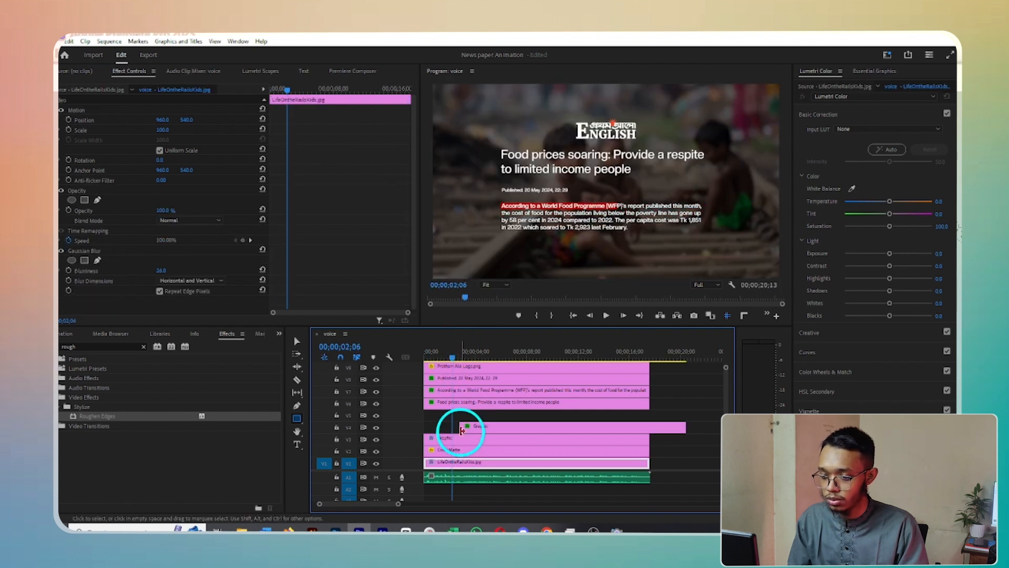
click(462, 420)
key(space)
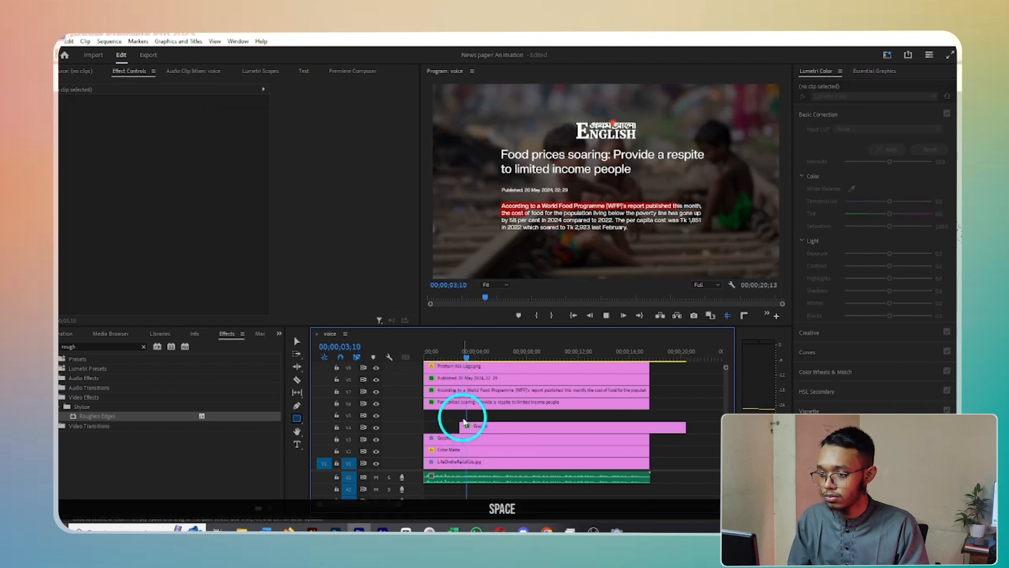
key(space)
- Duplicate the V4 highlight onto V5 starting at 00;00;05;26, lower the copy over the third line and preview the sequence
click(547, 430)
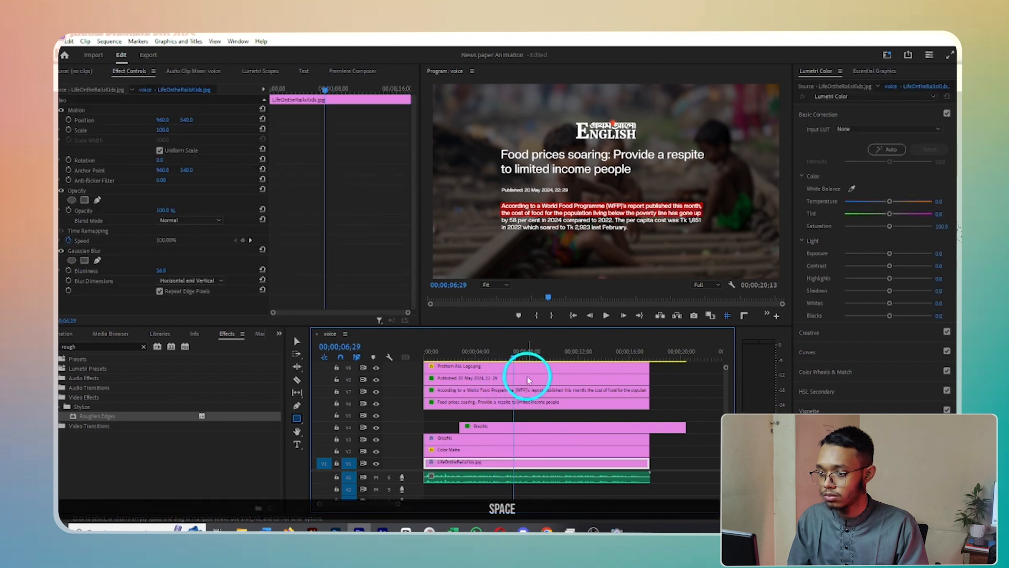
drag(494, 428, 517, 417)
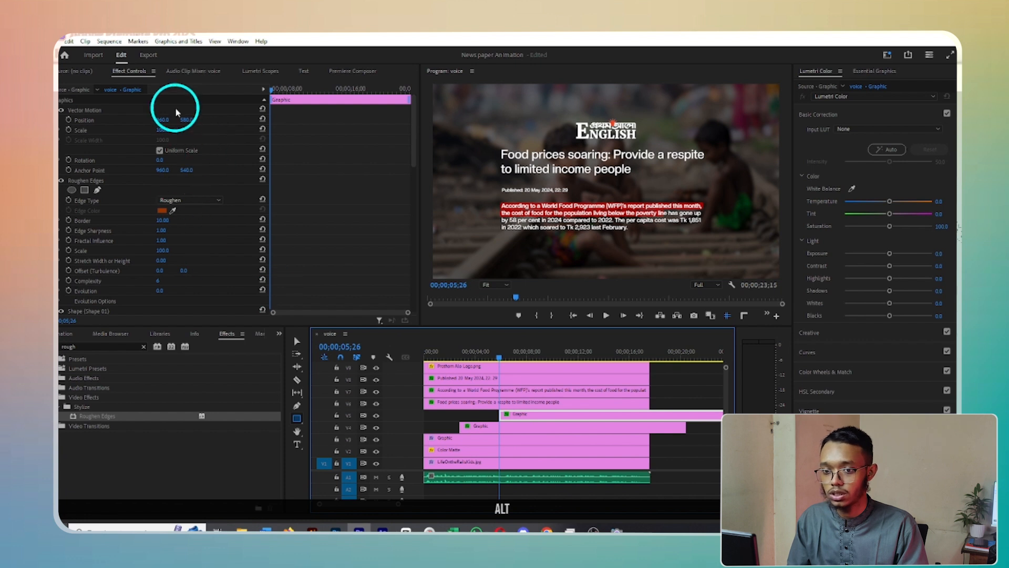
drag(182, 117, 258, 134)
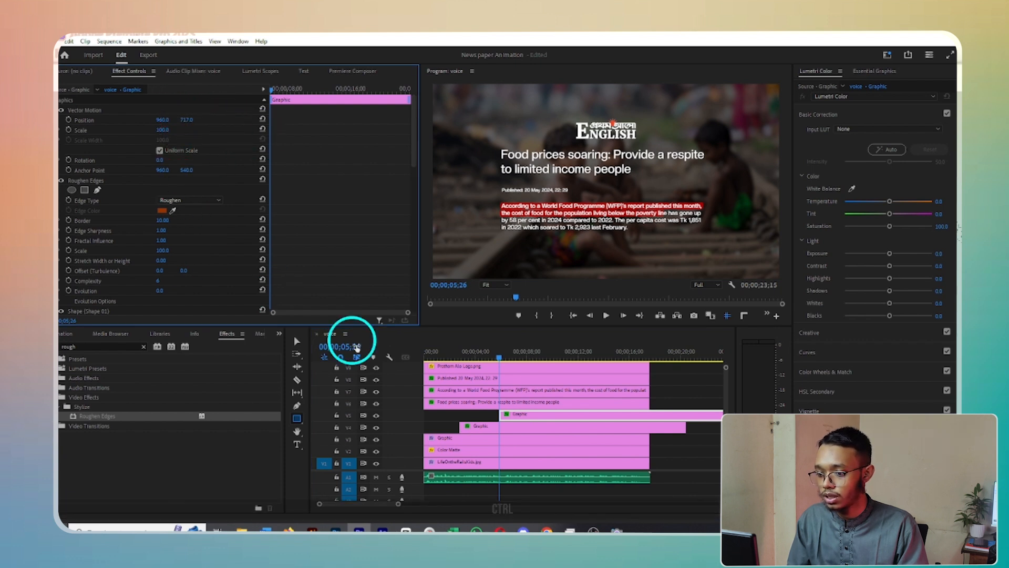
key(ctrl+z)
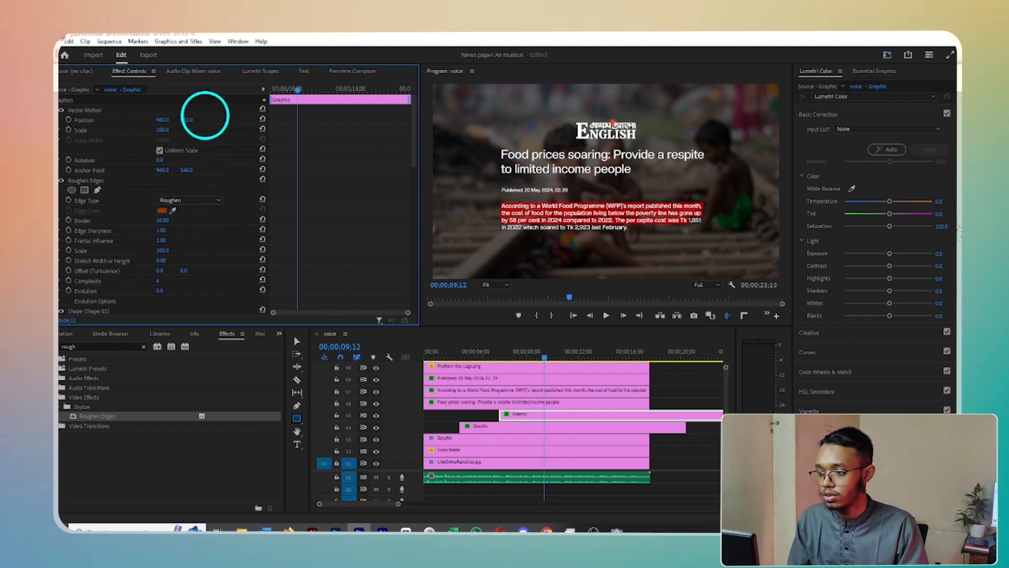
click(491, 355)
key(space)
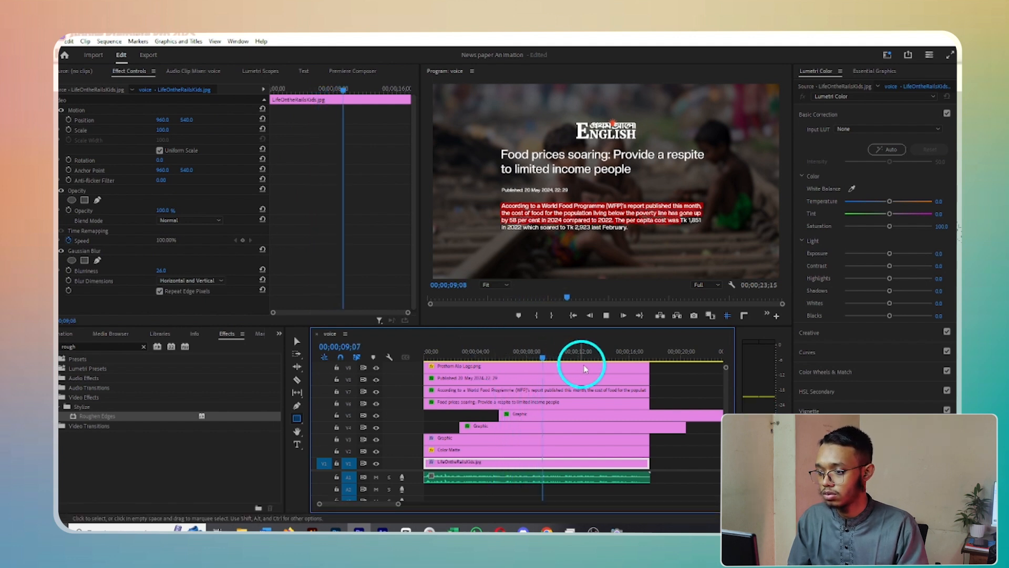
key(space)
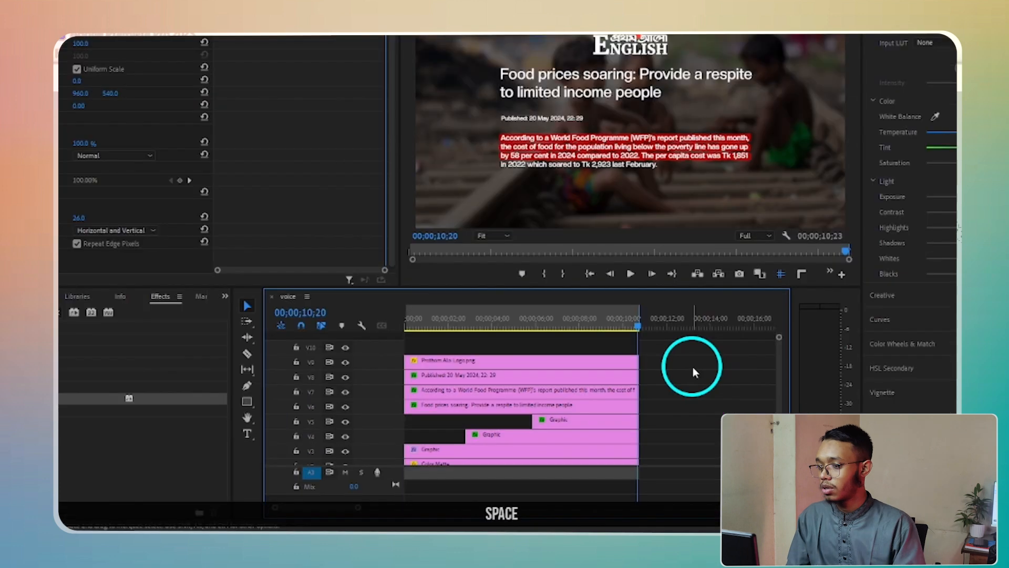
- Nest the logo, text and red highlight clips on V3 through V9 into one sequence above the color matte
scroll(676, 383, down, 2)
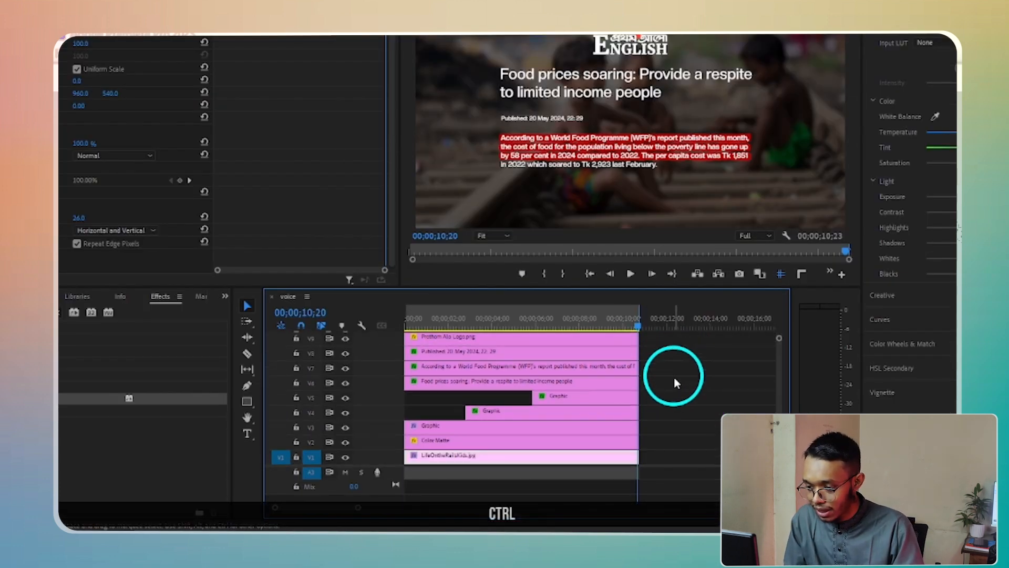
scroll(672, 371, up, 1)
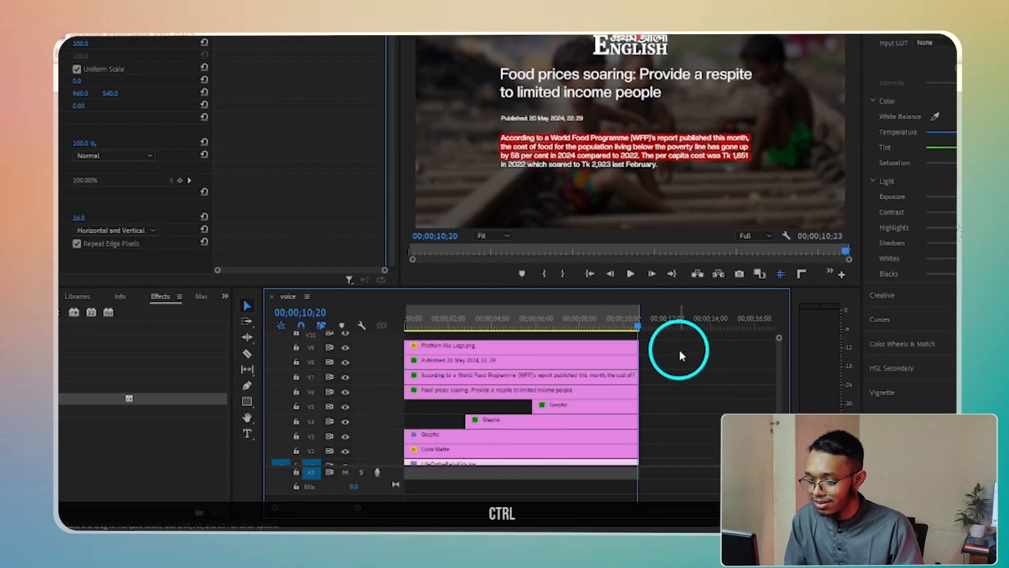
drag(680, 349, 455, 438)
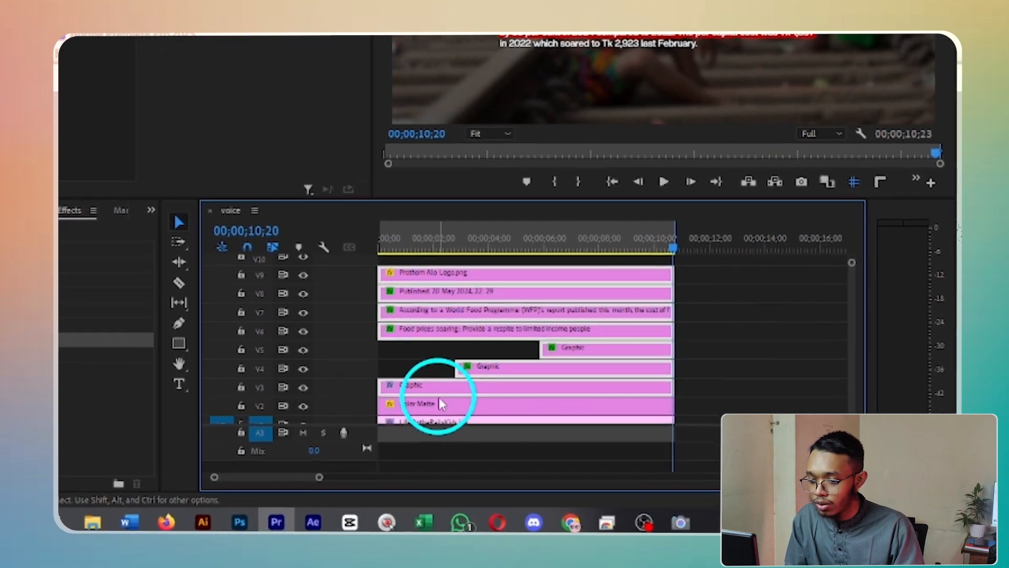
scroll(457, 452, down, 1)
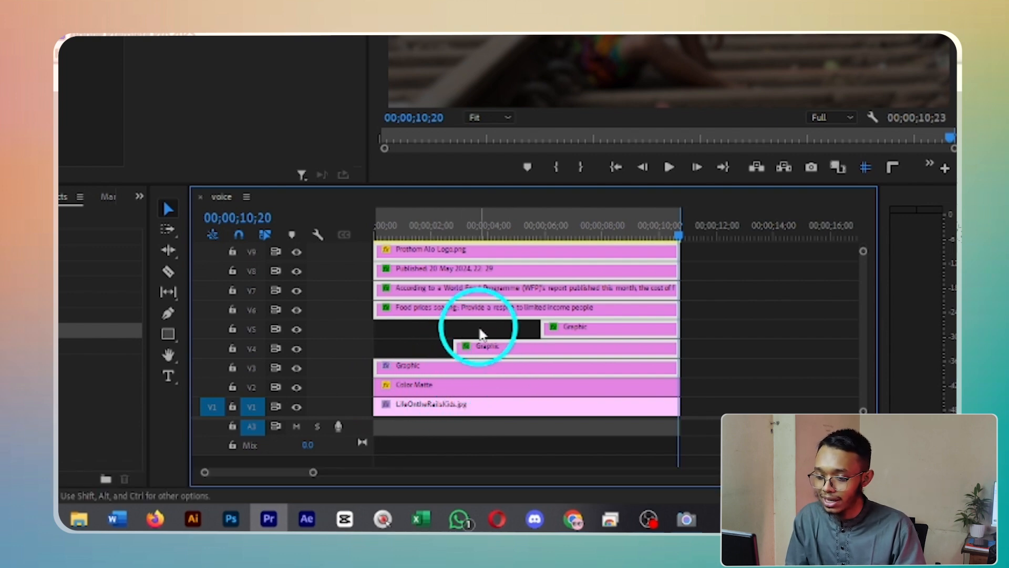
right_click(479, 294)
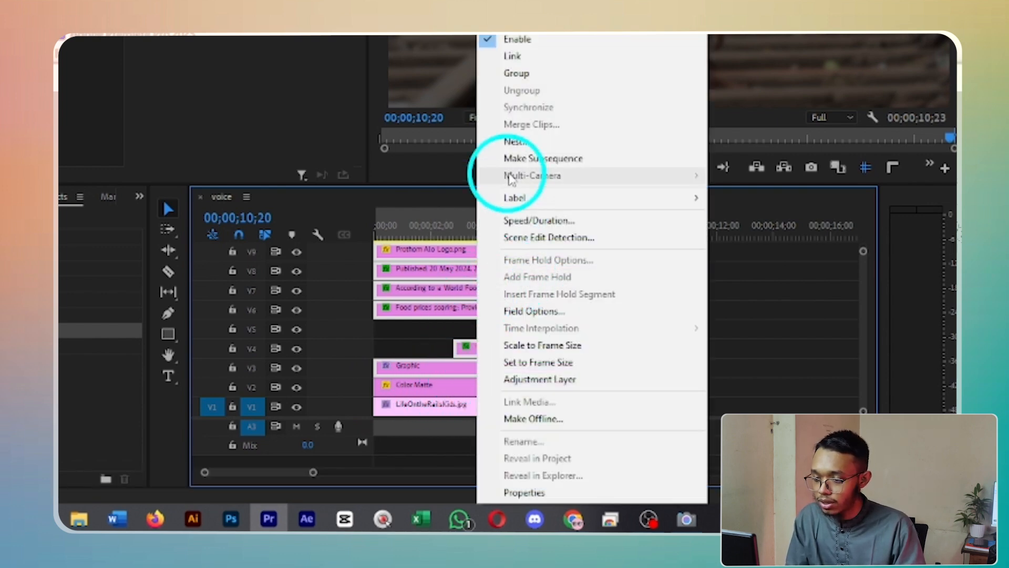
click(510, 142)
click(473, 125)
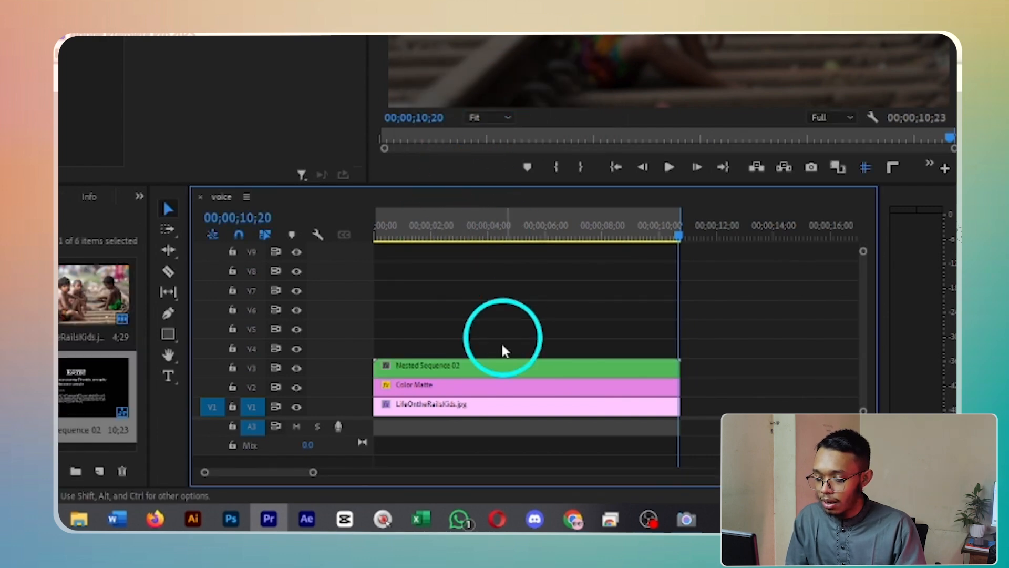
- Enable Position keyframing on the nested sequence at 00;00;00;00
drag(462, 229, 238, 244)
click(399, 367)
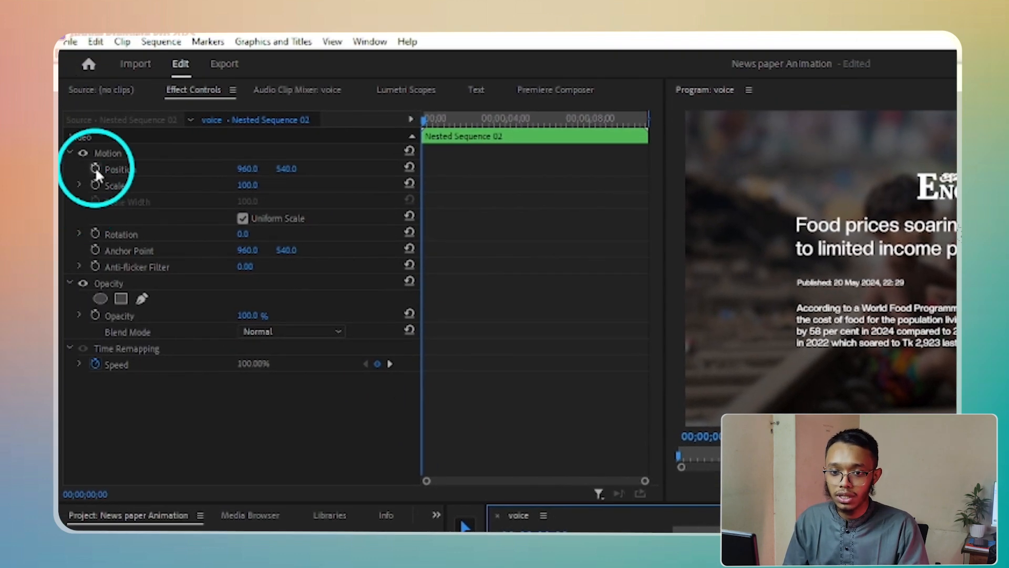
click(96, 168)
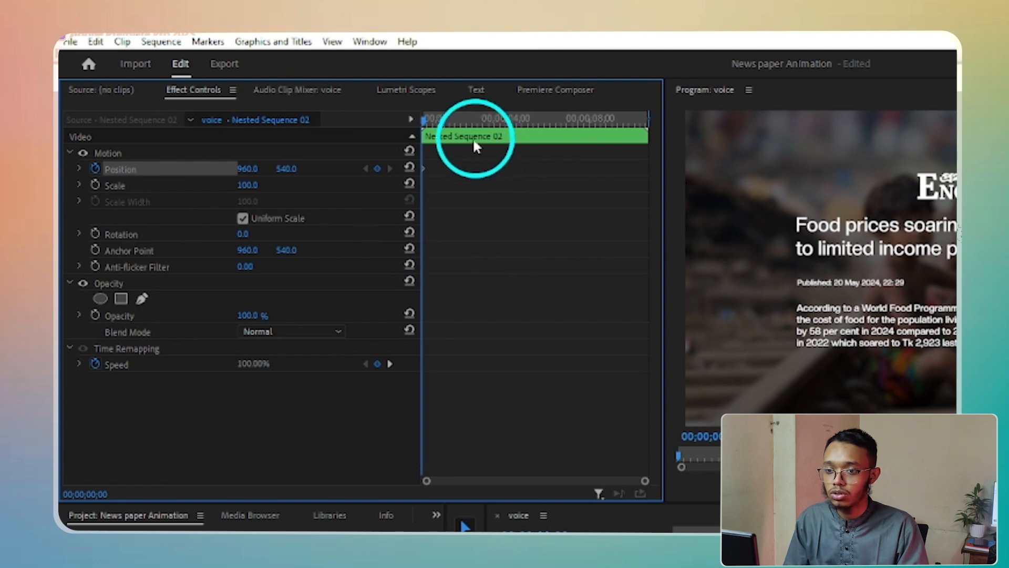
- Nudge the nested sequence slightly in the frame at successive points along the clip to add Position keyframes for a subtle drift
drag(428, 121, 494, 122)
double_click(579, 172)
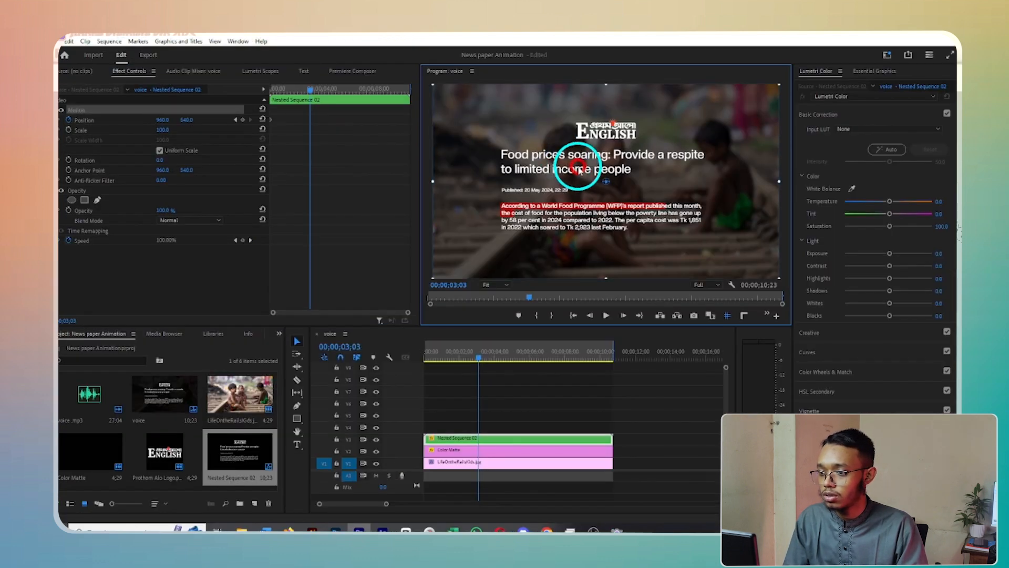
drag(579, 172, 581, 169)
drag(310, 90, 349, 93)
drag(605, 176, 608, 174)
- Copy a Position keyframe of the nested sequence and paste it near the clip's end at 00;00;10;14
drag(349, 92, 397, 91)
key(ctrl+c)
key(ctrl+c)
drag(404, 90, 408, 92)
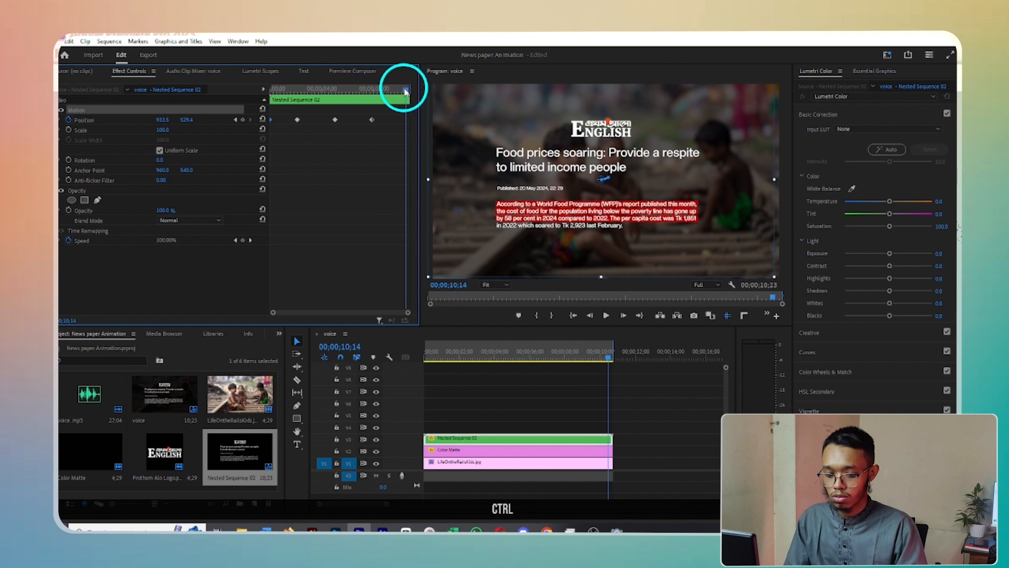
key(ctrl+v)
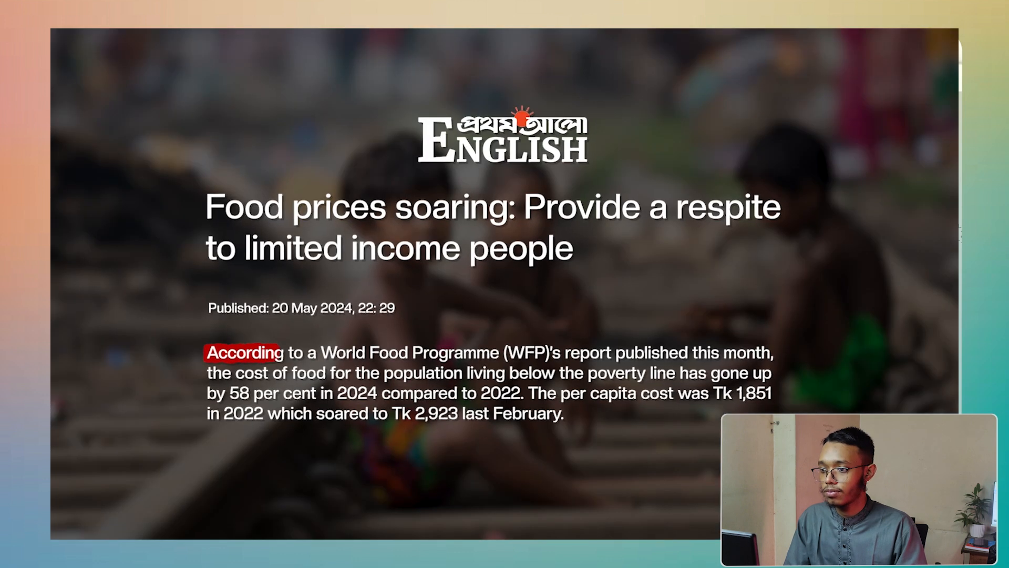